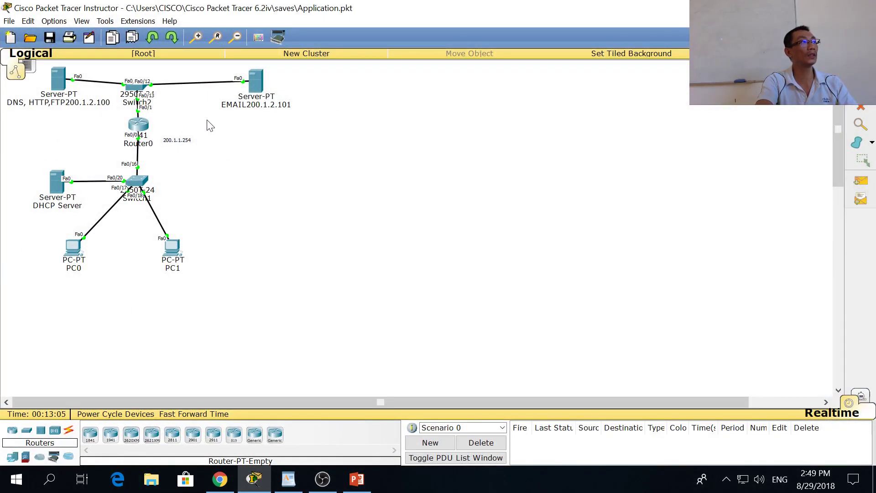
- Reposition the 200.1.1.254 note beside Router0 and zoom the topology in two levels
{"action": "left_click_drag", "start_coordinate": [182, 142], "coordinate": [174, 141]}
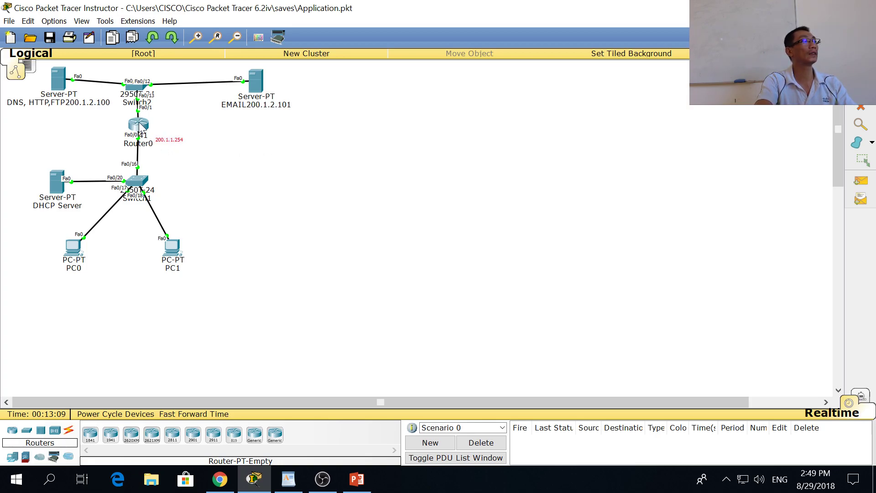
{"action": "left_click_drag", "start_coordinate": [168, 141], "coordinate": [171, 142]}
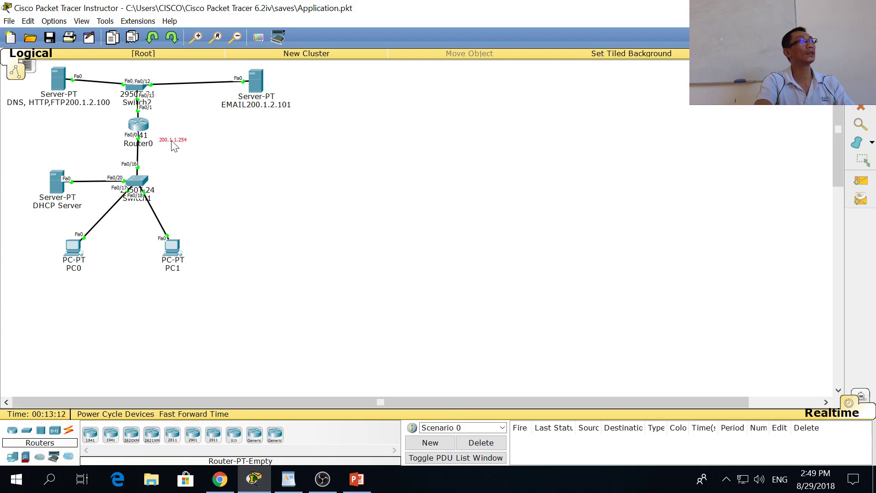
{"action": "left_click", "coordinate": [201, 37]}
{"action": "left_click", "coordinate": [199, 38]}
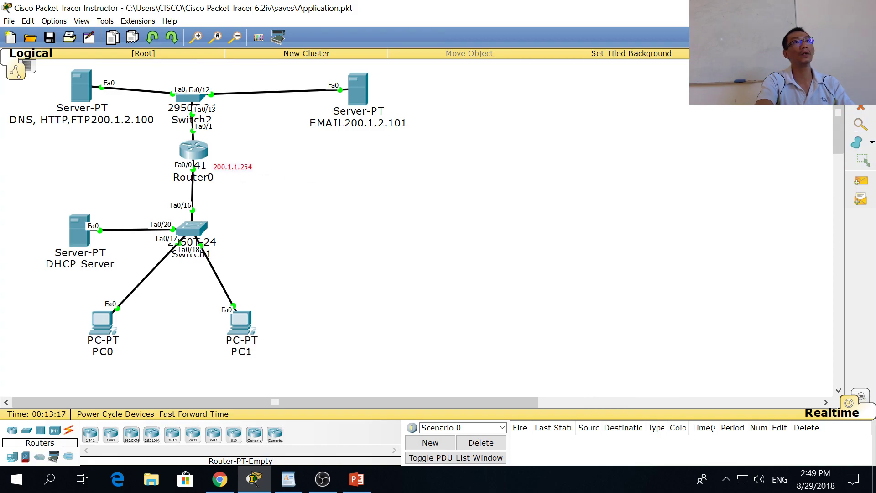
- Add a 200.1.2.254 note and place it above the 200.1.1.254 note beside Router0
{"action": "left_click", "coordinate": [292, 170]}
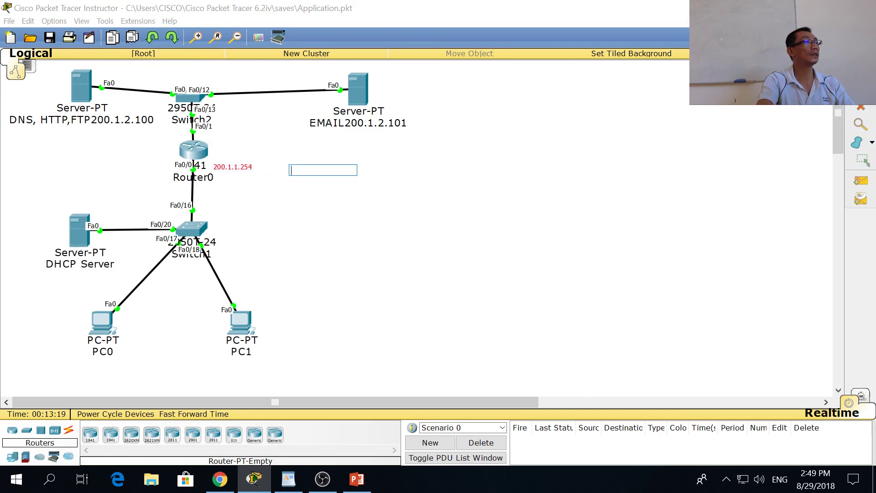
{"action": "left_click", "coordinate": [208, 141]}
{"action": "type", "text": "200.1."}
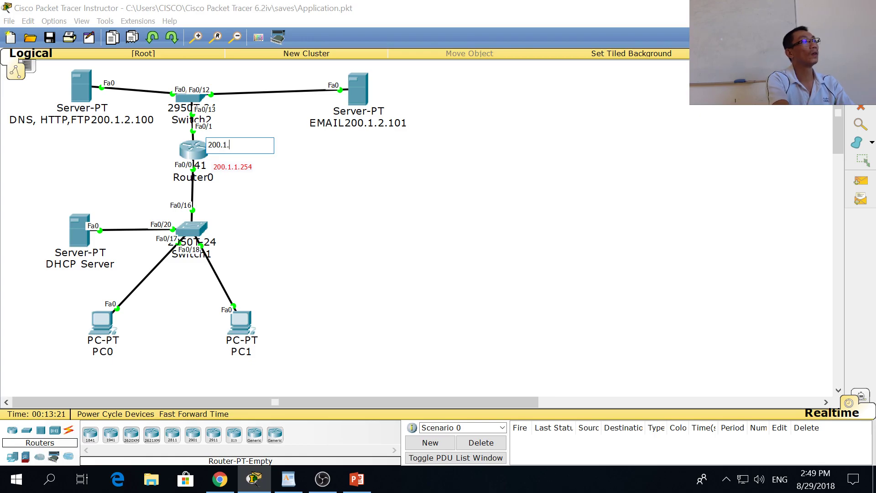
{"action": "type", "text": "2.254"}
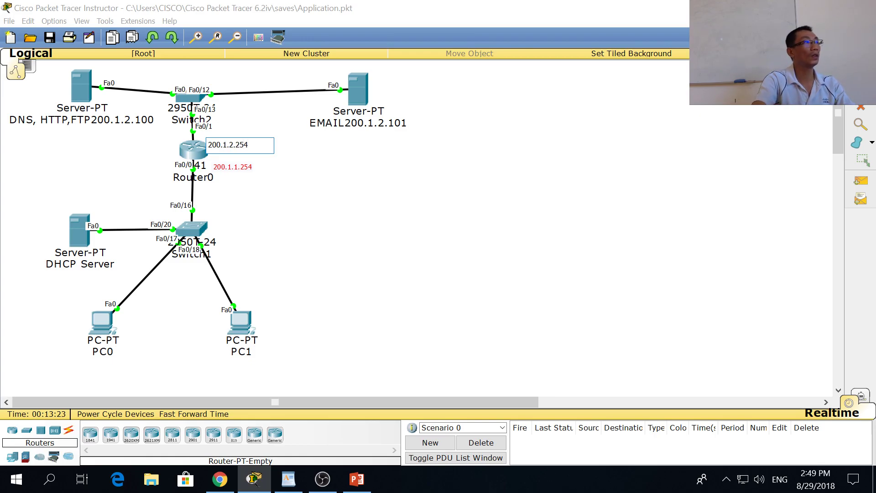
{"action": "left_click", "coordinate": [482, 235]}
{"action": "key", "text": "Escape"}
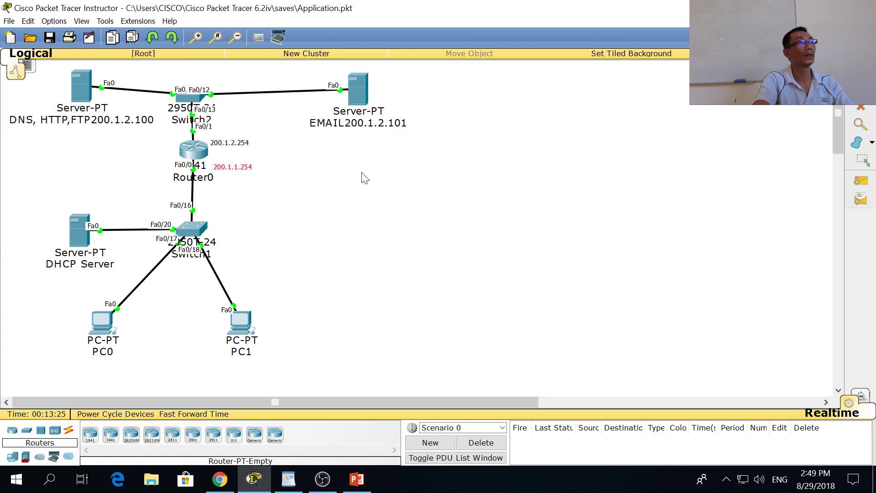
{"action": "left_click_drag", "start_coordinate": [249, 142], "coordinate": [249, 135]}
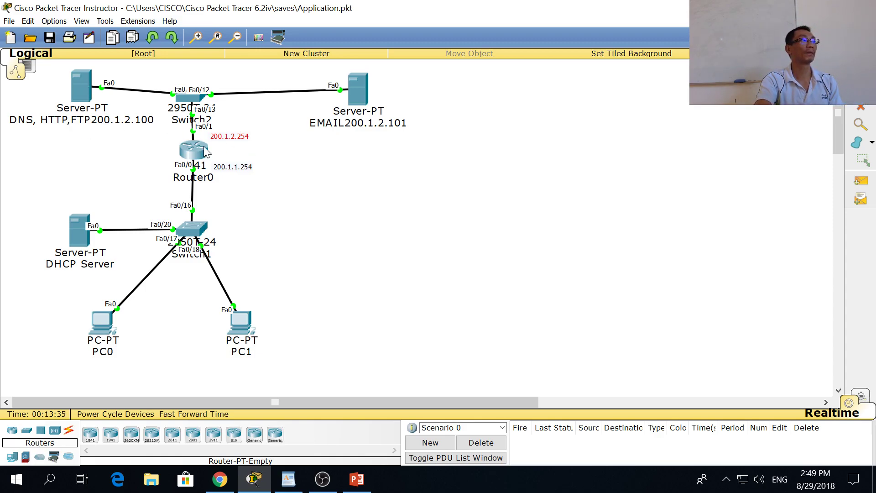
{"action": "left_click", "coordinate": [81, 88]}
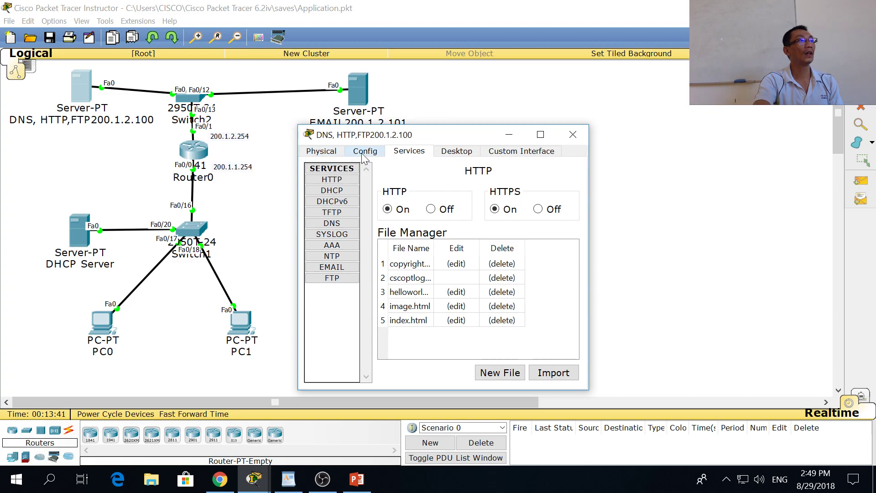
{"action": "left_click", "coordinate": [324, 153]}
{"action": "left_click", "coordinate": [456, 151]}
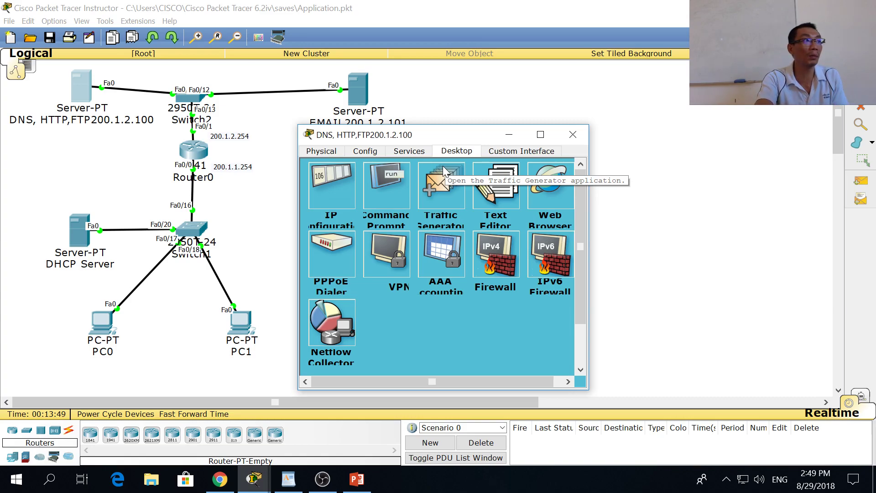
{"action": "left_click", "coordinate": [327, 185]}
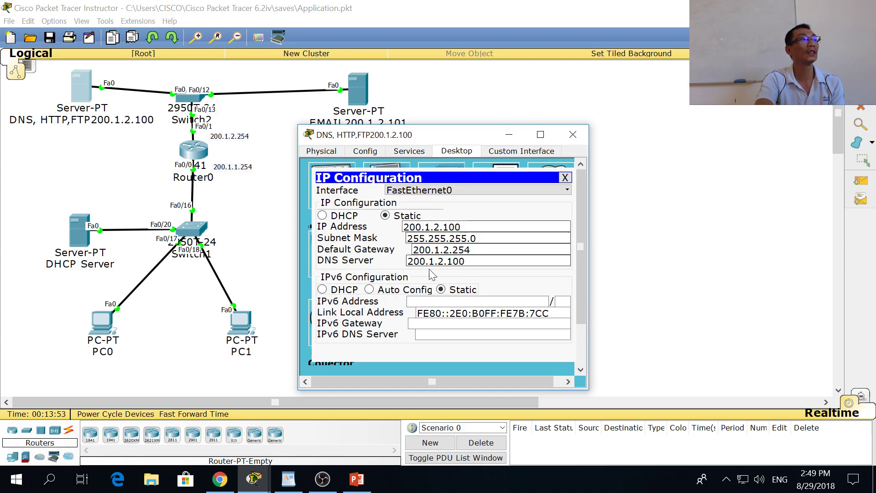
{"action": "left_click", "coordinate": [565, 177]}
{"action": "left_click", "coordinate": [573, 134]}
{"action": "left_click", "coordinate": [353, 83]}
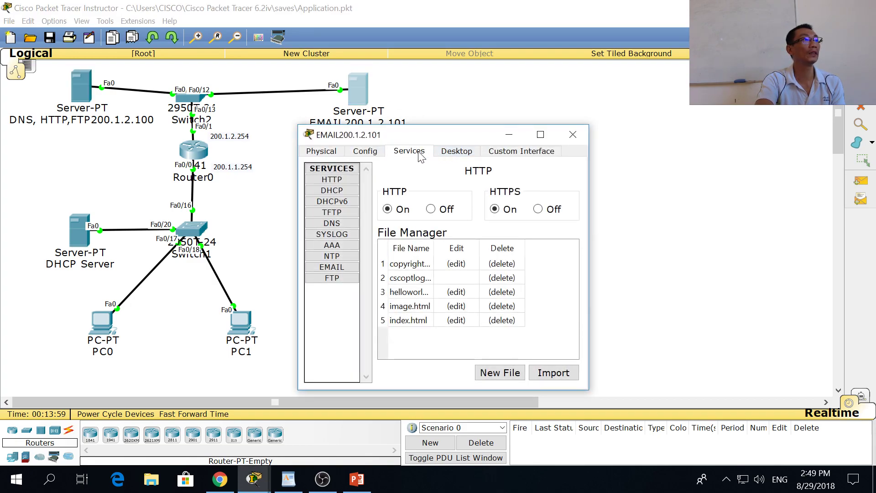
{"action": "left_click", "coordinate": [456, 150]}
{"action": "left_click", "coordinate": [324, 183]}
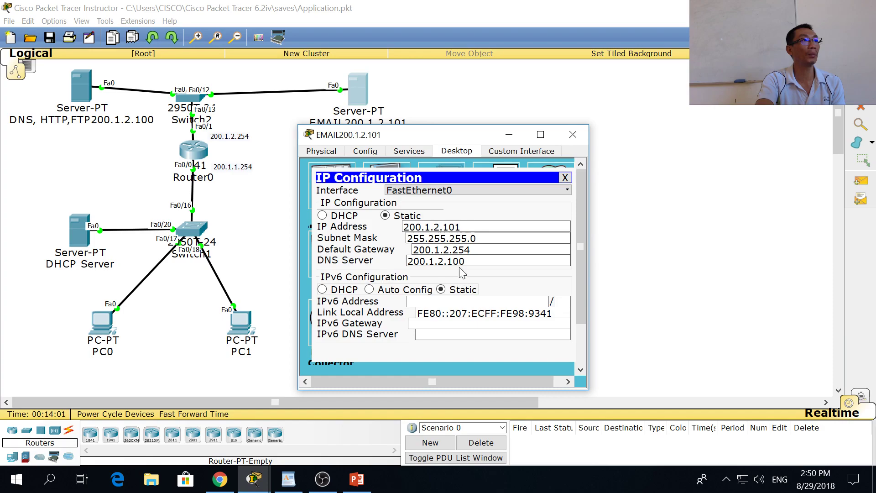
{"action": "left_click", "coordinate": [568, 174]}
{"action": "left_click", "coordinate": [576, 132]}
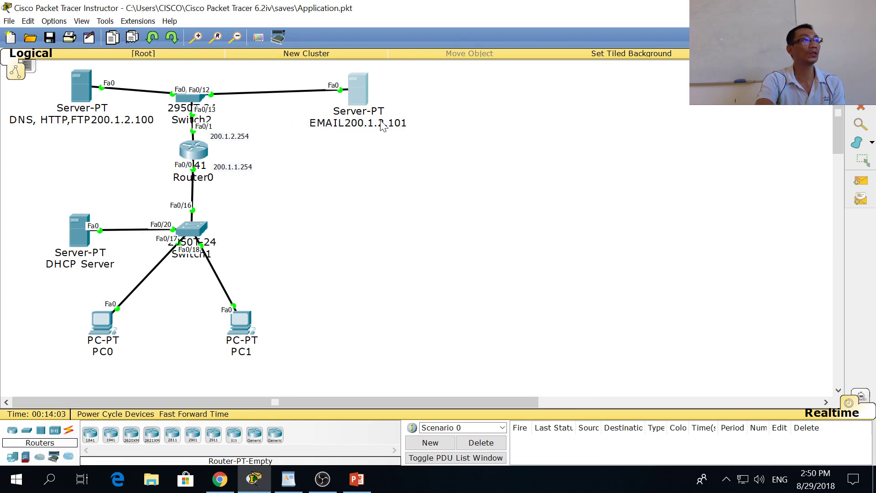
{"action": "left_click", "coordinate": [81, 86]}
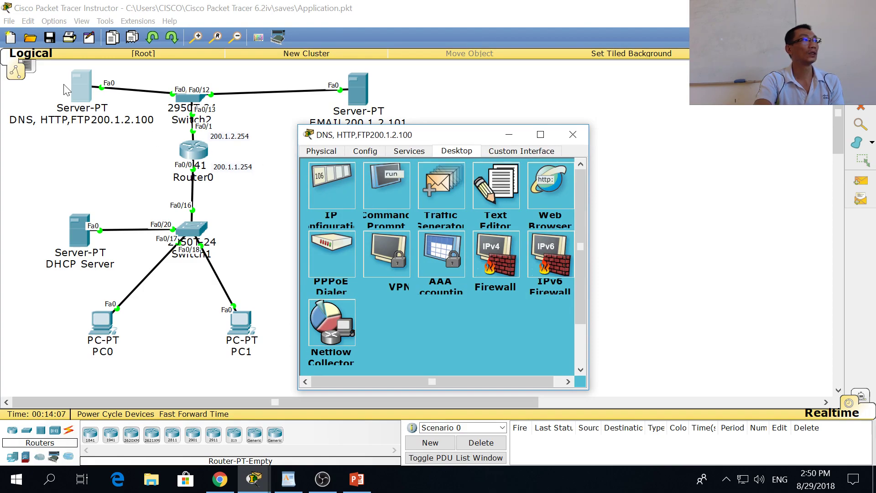
- Switch PC1 from Static back to DHCP, which leaves it on a 169.254 APIPA address
{"action": "left_click", "coordinate": [576, 137]}
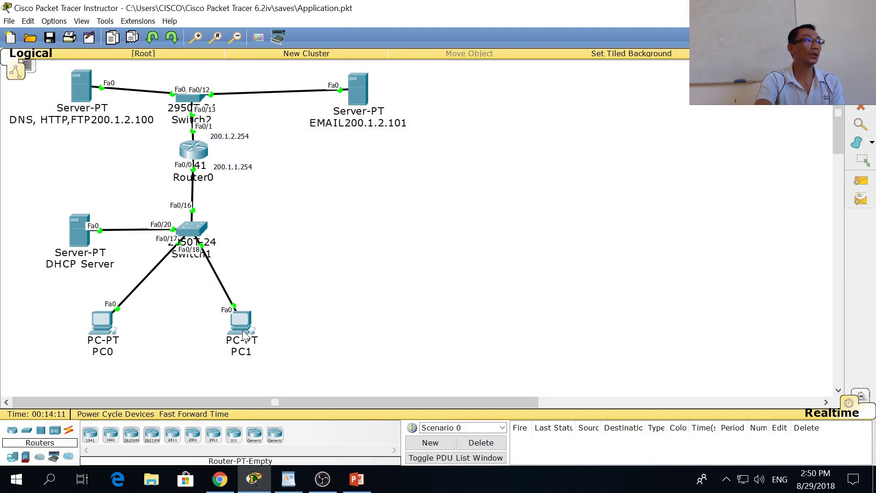
{"action": "left_click", "coordinate": [242, 327]}
{"action": "left_click", "coordinate": [415, 151]}
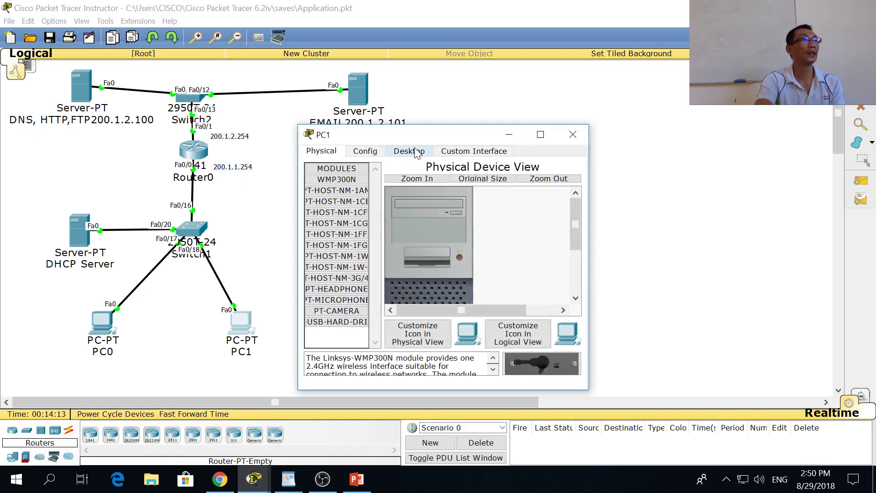
{"action": "left_click", "coordinate": [342, 188]}
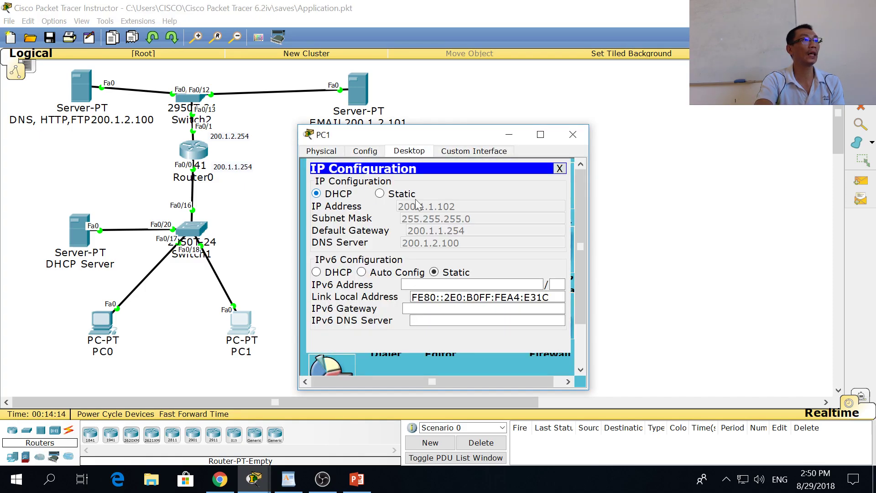
{"action": "left_click", "coordinate": [379, 194]}
{"action": "left_click", "coordinate": [324, 194]}
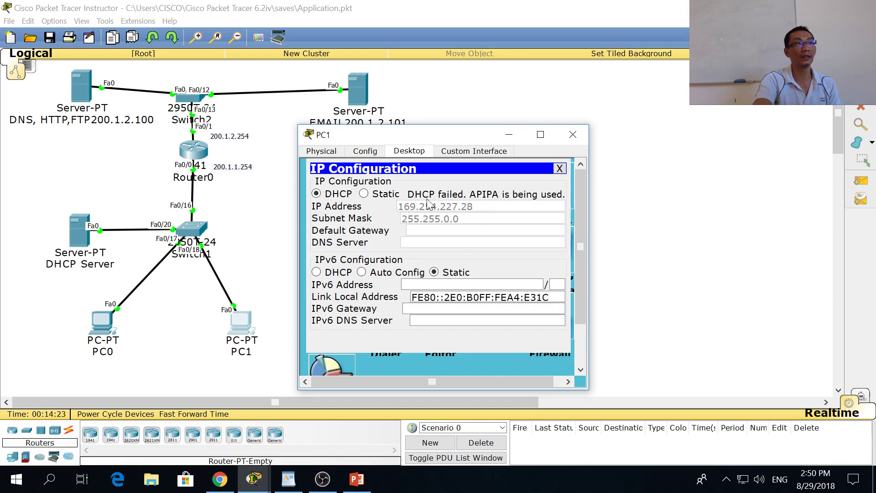
{"action": "left_click", "coordinate": [559, 169]}
{"action": "left_click", "coordinate": [578, 131]}
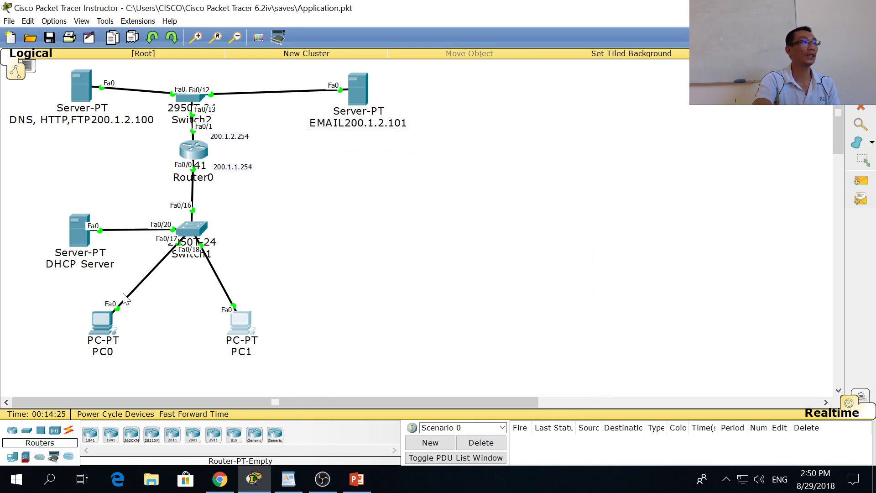
- Toggle PC0's IP configuration from Static back to DHCP to request a new lease
{"action": "left_click", "coordinate": [101, 321]}
{"action": "left_click", "coordinate": [331, 194]}
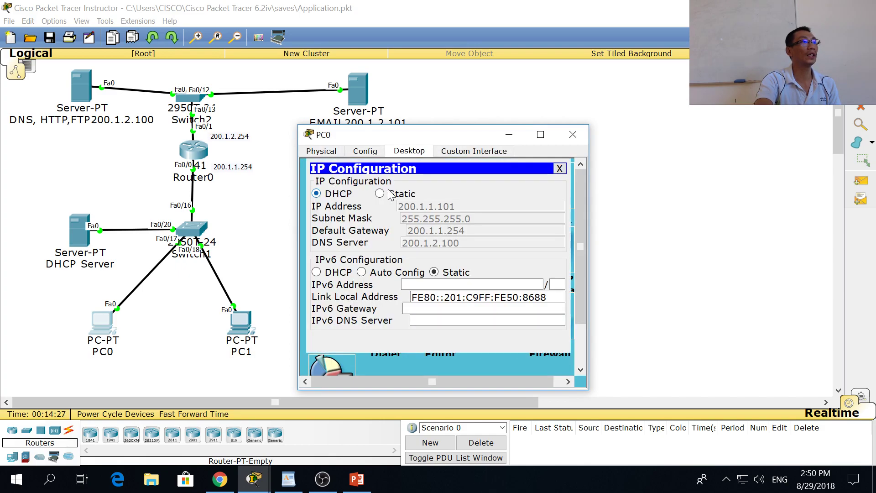
{"action": "left_click", "coordinate": [380, 193]}
{"action": "left_click", "coordinate": [331, 194]}
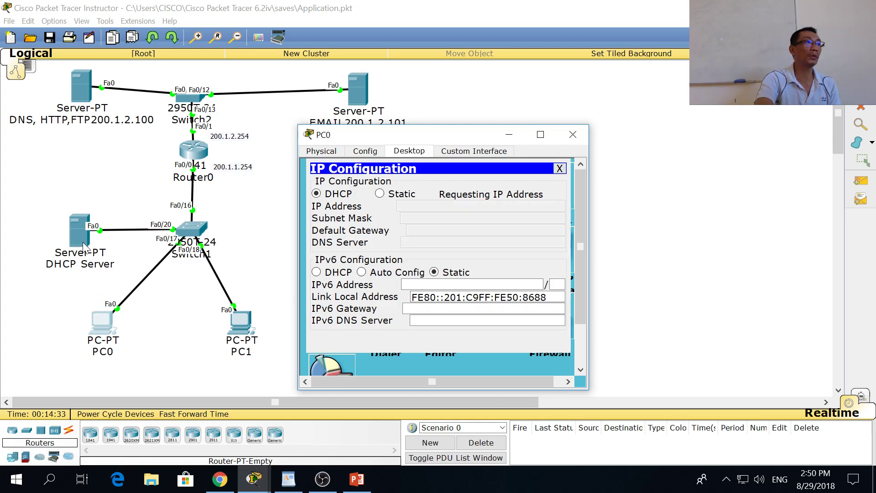
{"action": "left_click", "coordinate": [559, 169]}
{"action": "left_click", "coordinate": [573, 134]}
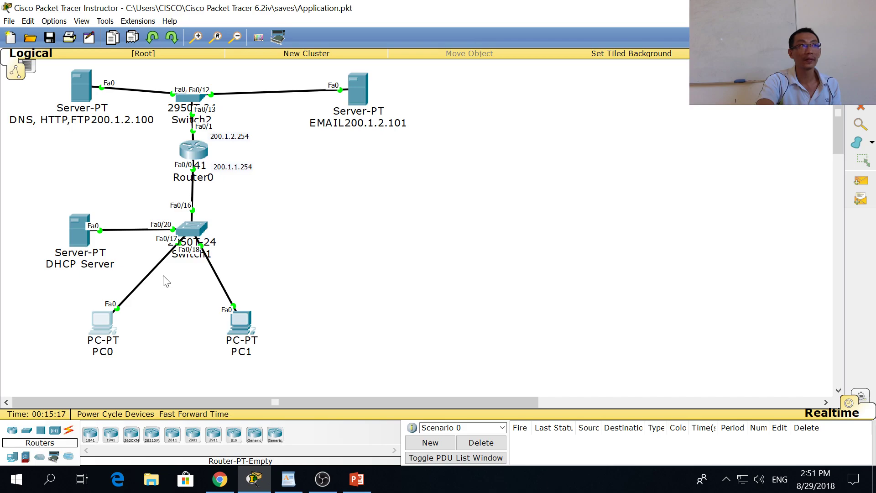
- Open the DHCP server's pool settings and select the serverPool entry for editing
{"action": "left_click", "coordinate": [76, 224]}
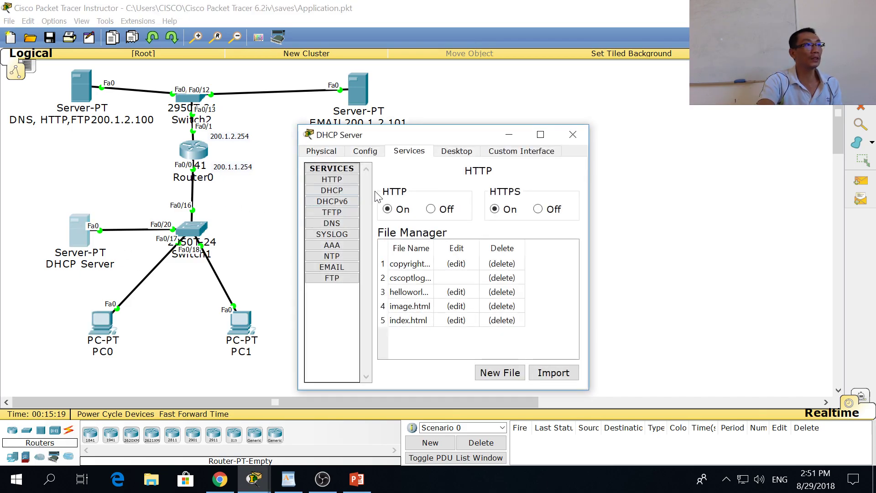
{"action": "left_click", "coordinate": [333, 191]}
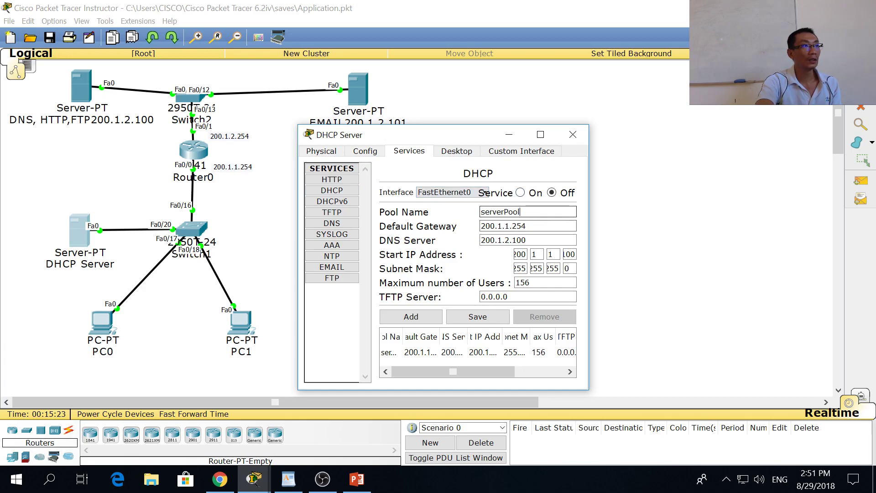
{"action": "left_click", "coordinate": [463, 353]}
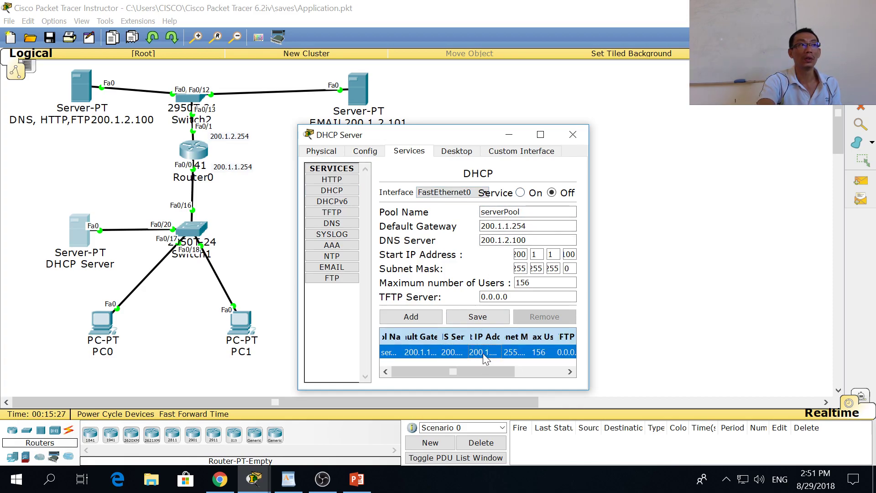
{"action": "left_click_drag", "start_coordinate": [447, 370], "coordinate": [415, 348]}
{"action": "left_click", "coordinate": [477, 316]}
- Clear the serverPool gateway, DNS and start address fields, dismissing the invalid mask and DNS errors
{"action": "key", "text": "Tab"}
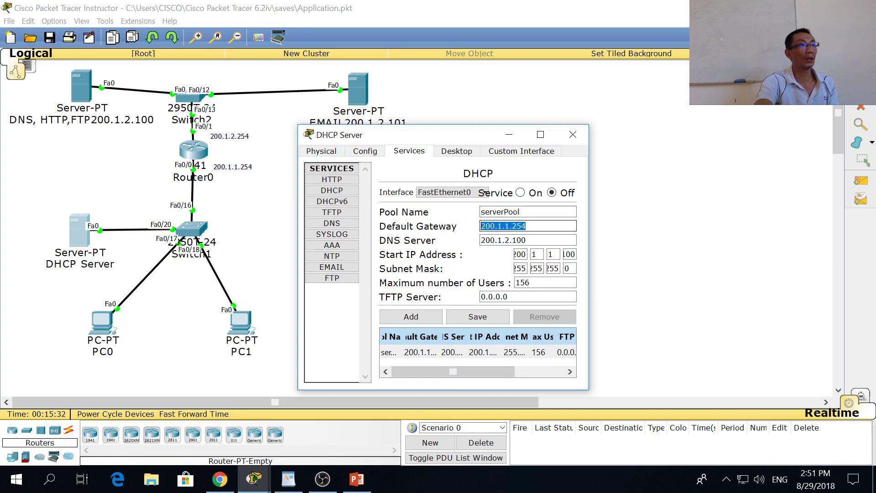
{"action": "key", "text": "BackSpace"}
{"action": "key", "text": "Tab"}
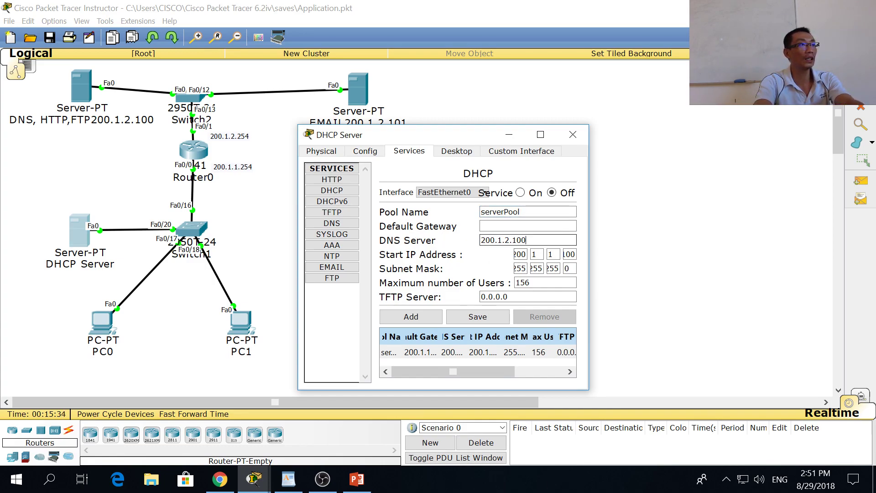
{"action": "key", "text": "BackSpace"}
{"action": "key", "text": "Tab"}
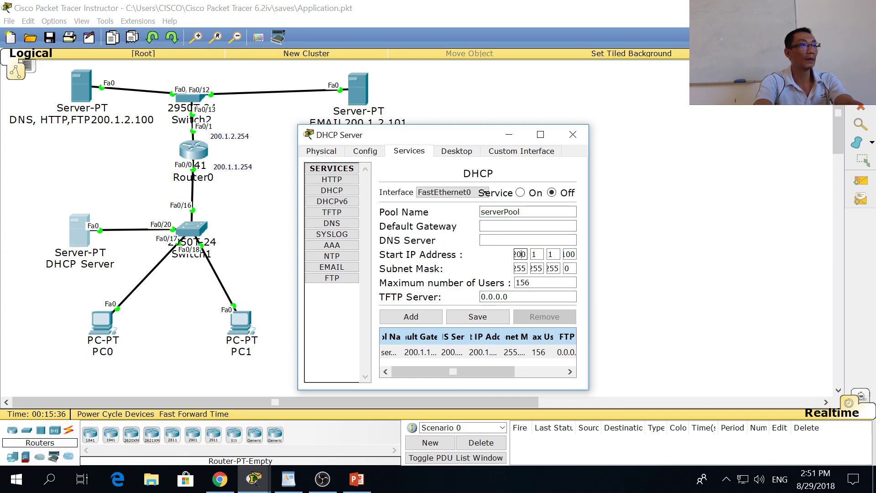
{"action": "key", "text": "BackSpace"}
{"action": "key", "text": "Tab"}
{"action": "key", "text": "BackSpace"}
{"action": "key", "text": "Tab"}
{"action": "double_click", "coordinate": [553, 268]}
{"action": "type", "text": "0"}
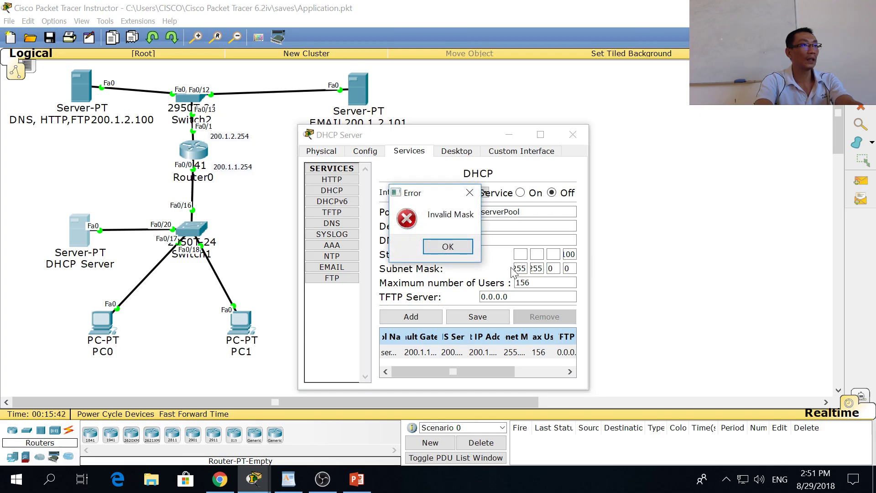
{"action": "left_click", "coordinate": [446, 247]}
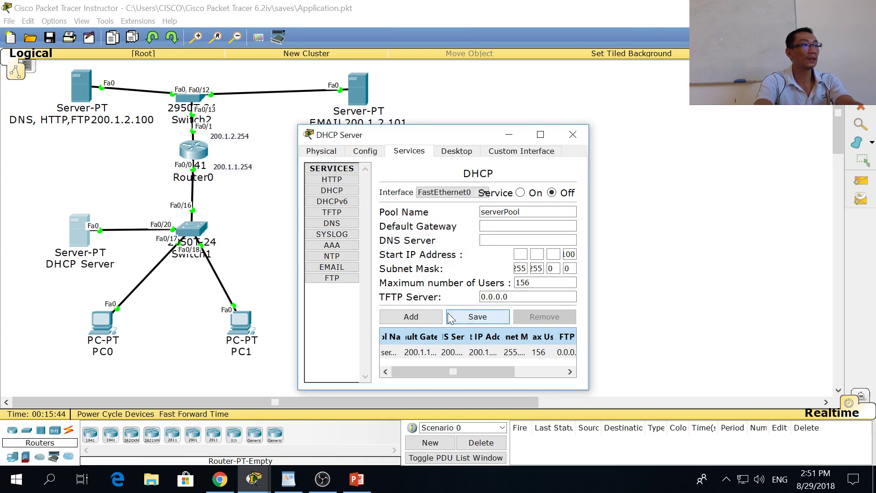
{"action": "left_click", "coordinate": [477, 316]}
{"action": "left_click", "coordinate": [514, 254]}
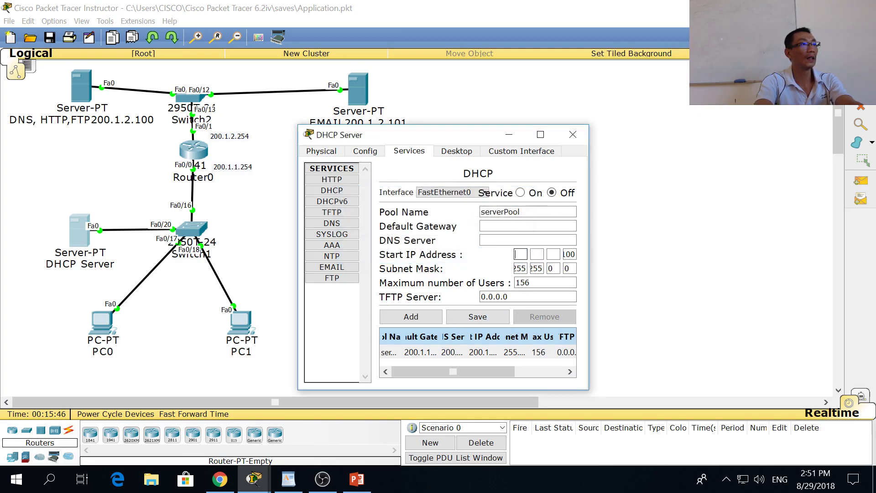
{"action": "left_click", "coordinate": [527, 240]}
{"action": "left_click", "coordinate": [527, 225]}
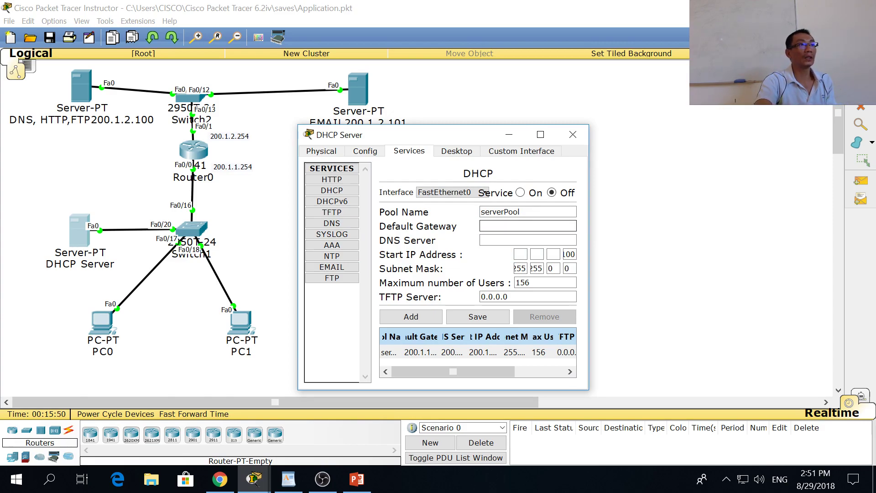
- Turn DHCP on with gateway 200.1.1.254, DNS 200.1.2.100, start 200.1.1.100 and 150 users, then save
{"action": "left_click", "coordinate": [520, 192]}
{"action": "left_click", "coordinate": [527, 226]}
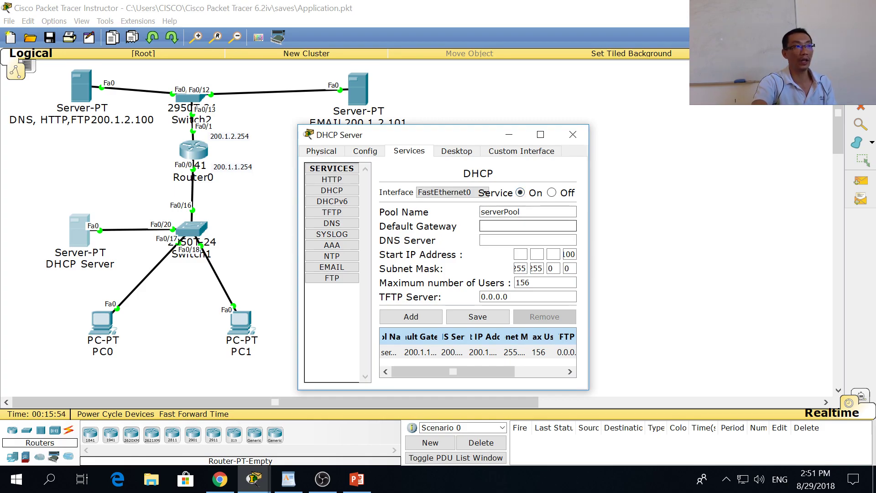
{"action": "type", "text": "200.1.1.254"}
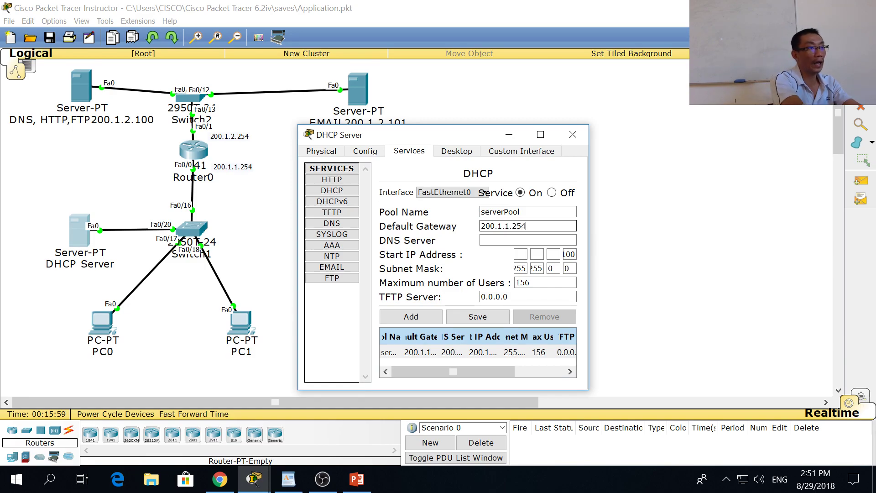
{"action": "left_click", "coordinate": [527, 240]}
{"action": "type", "text": "200.1.1"}
{"action": "type", "text": ".100"}
{"action": "left_click", "coordinate": [520, 254]}
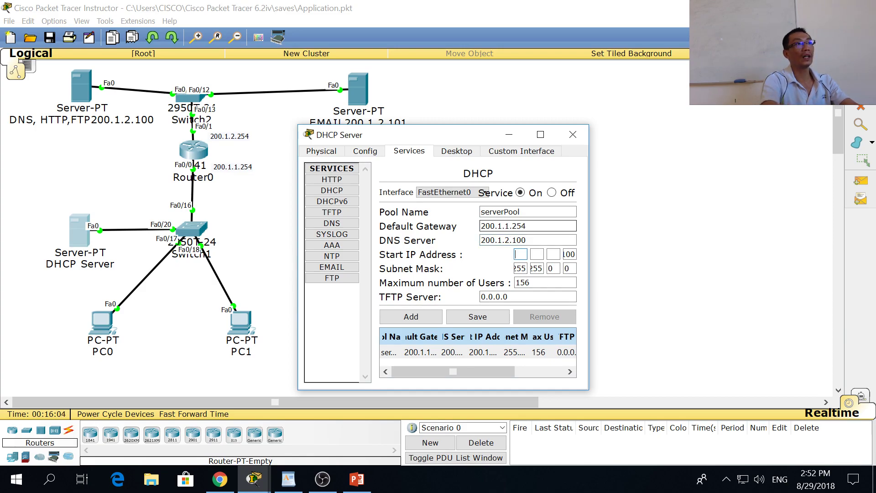
{"action": "type", "text": "200.1.1."}
{"action": "key", "text": "Tab"}
{"action": "key", "text": "Tab"}
{"action": "key", "text": "Tab"}
{"action": "type", "text": "255"}
{"action": "key", "text": "Tab"}
{"action": "key", "text": "Tab"}
{"action": "key", "text": "BackSpace"}
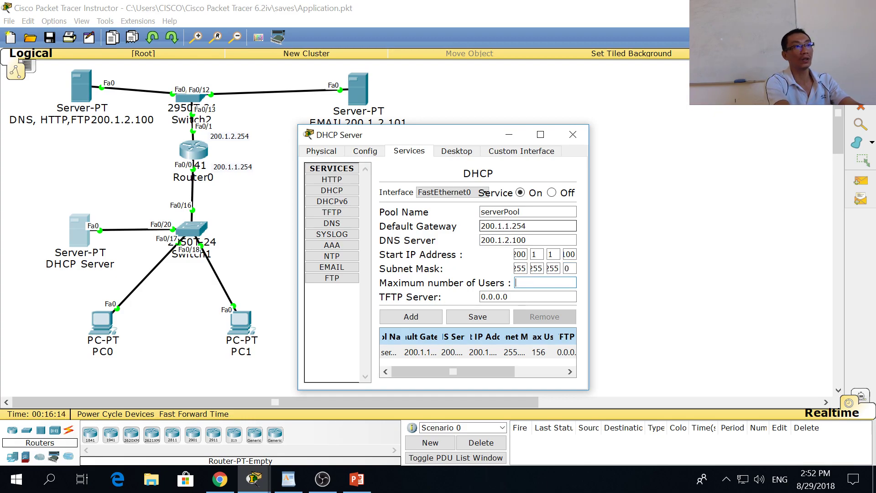
{"action": "key", "text": "BackSpace"}
{"action": "key", "text": "BackSpace"}
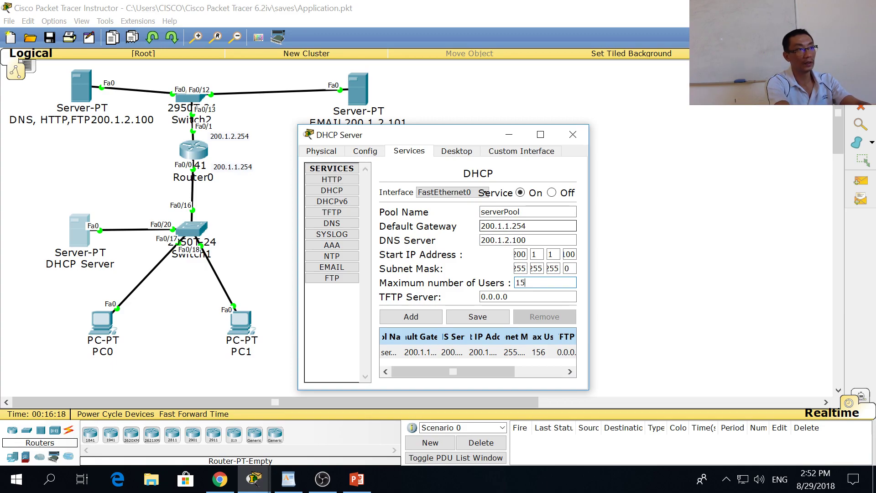
{"action": "left_click", "coordinate": [480, 318]}
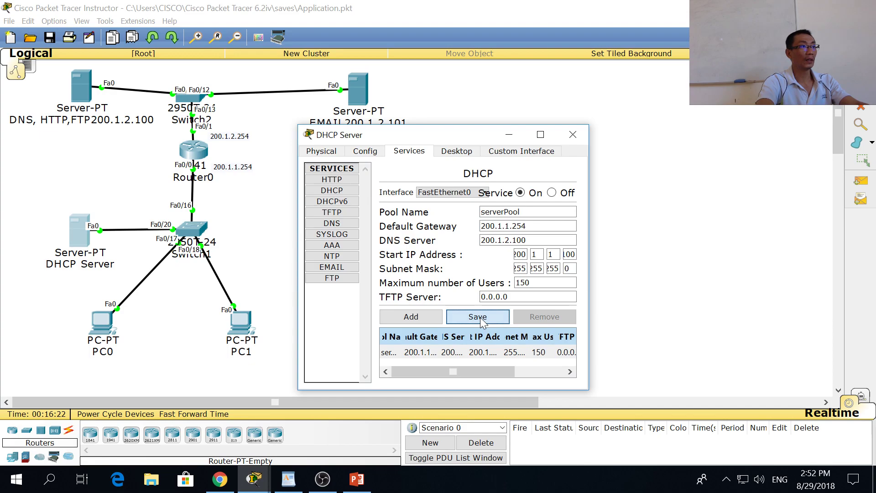
- Select the saved serverPool entry, close the DHCP server and open PC1
{"action": "left_click", "coordinate": [483, 352]}
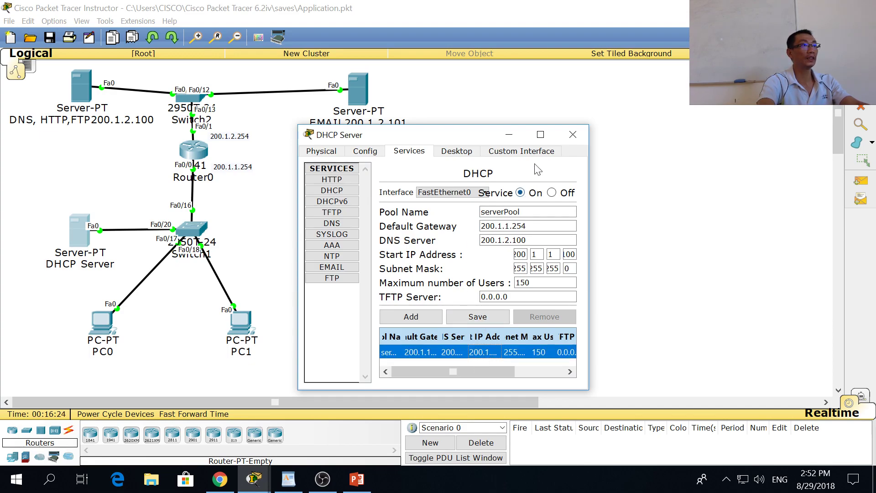
{"action": "left_click", "coordinate": [573, 134]}
{"action": "left_click", "coordinate": [242, 324]}
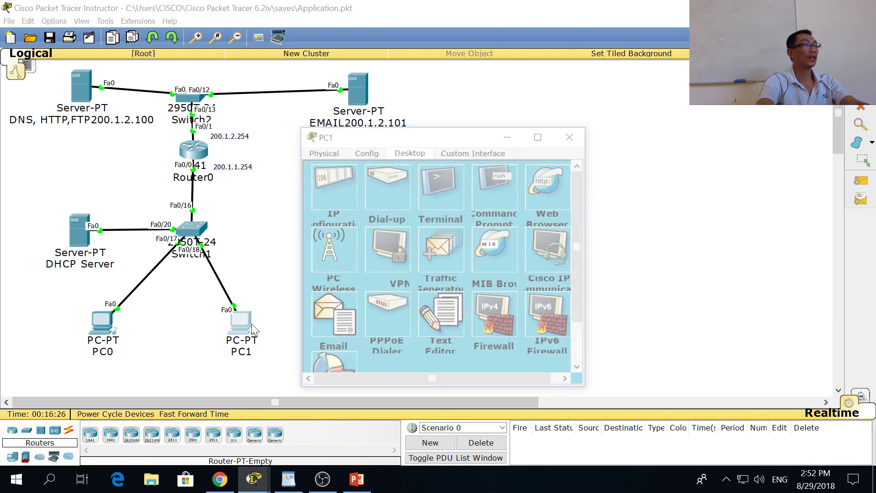
- Confirm PC1 leased 200.1.1.102 with gateway 200.1.1.254 and DNS 200.1.2.100, then open the DHCP Server
{"action": "left_click", "coordinate": [352, 192]}
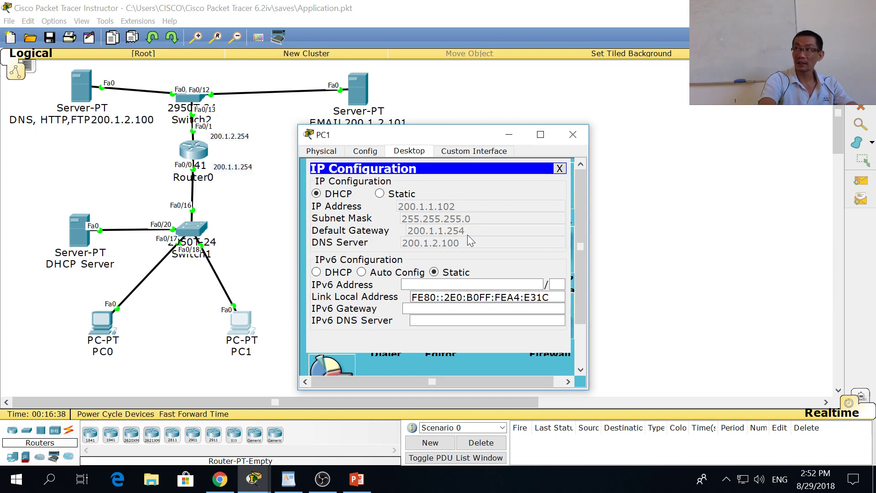
{"action": "left_click", "coordinate": [560, 169]}
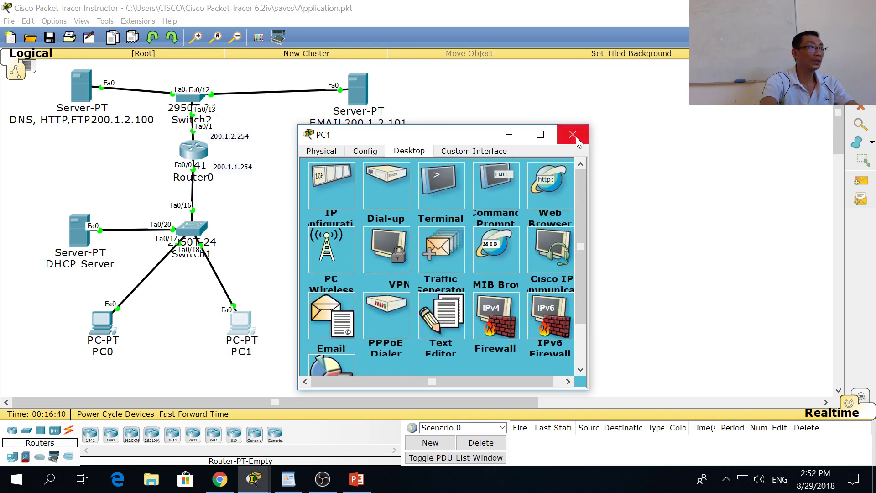
{"action": "left_click", "coordinate": [574, 137]}
{"action": "left_click", "coordinate": [82, 227]}
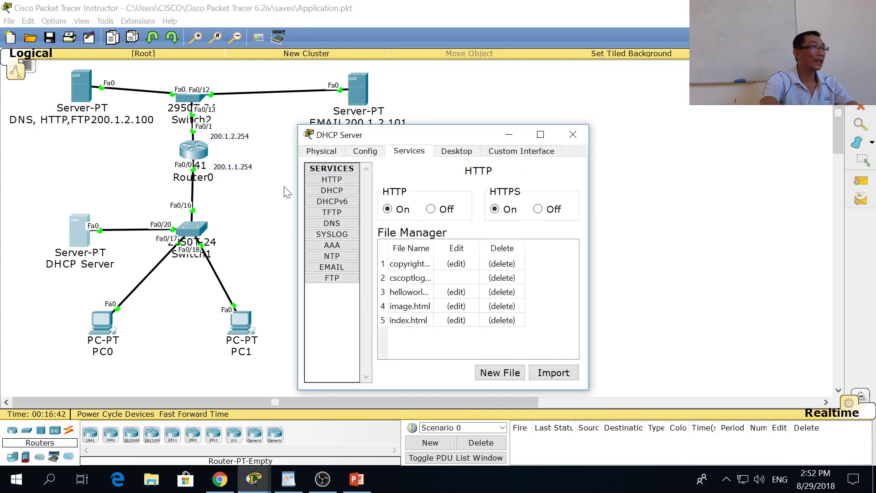
- Start a new DHCPv6 pool named DHC with an IPv6 DNS address and domain name sengang
{"action": "left_click", "coordinate": [331, 203]}
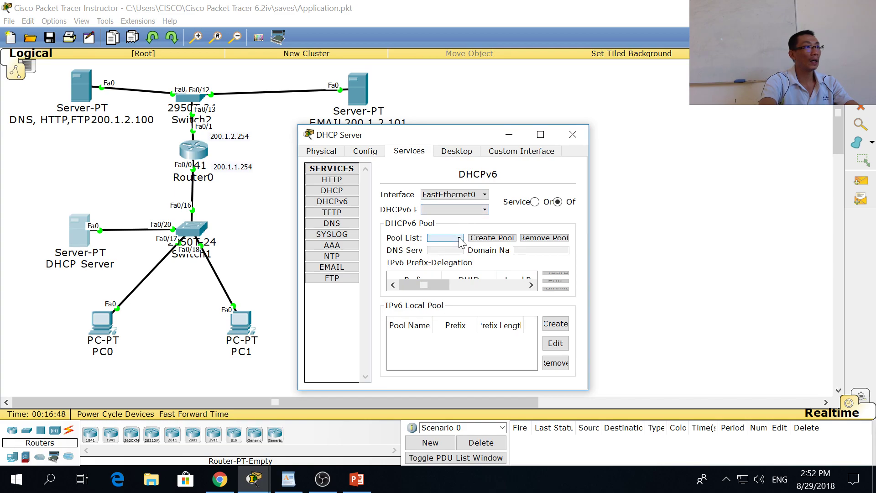
{"action": "left_click", "coordinate": [472, 238]}
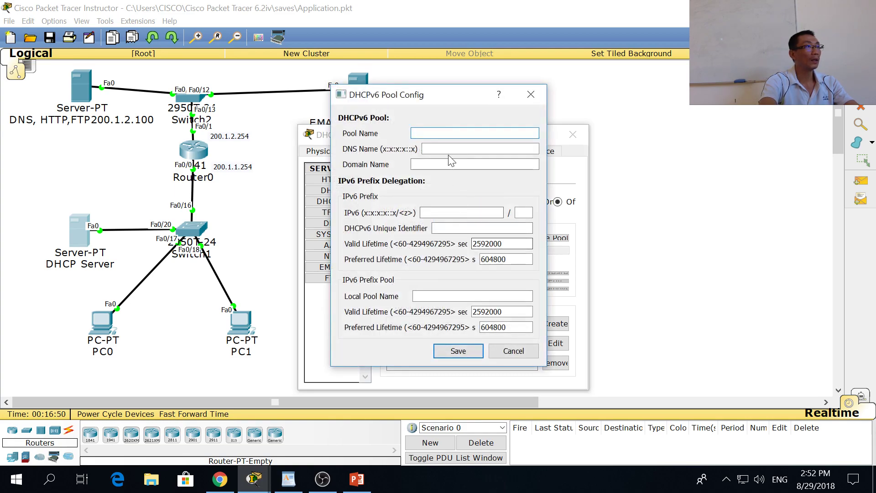
{"action": "type", "text": "DHCPv6"}
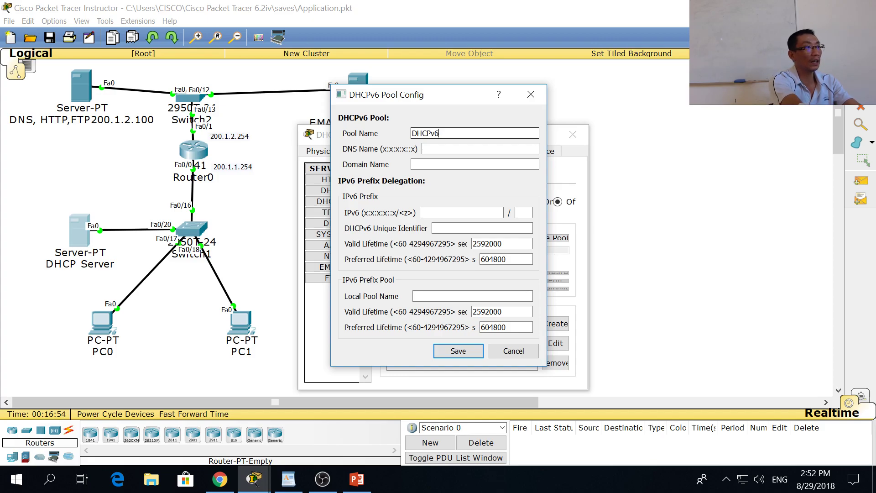
{"action": "left_click", "coordinate": [479, 149]}
{"action": "type", "text": "200"}
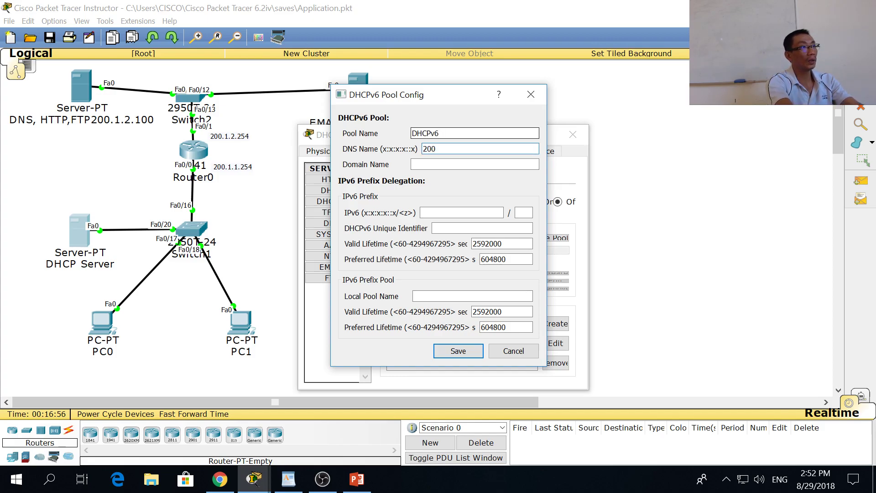
{"action": "type", "text": "2001"}
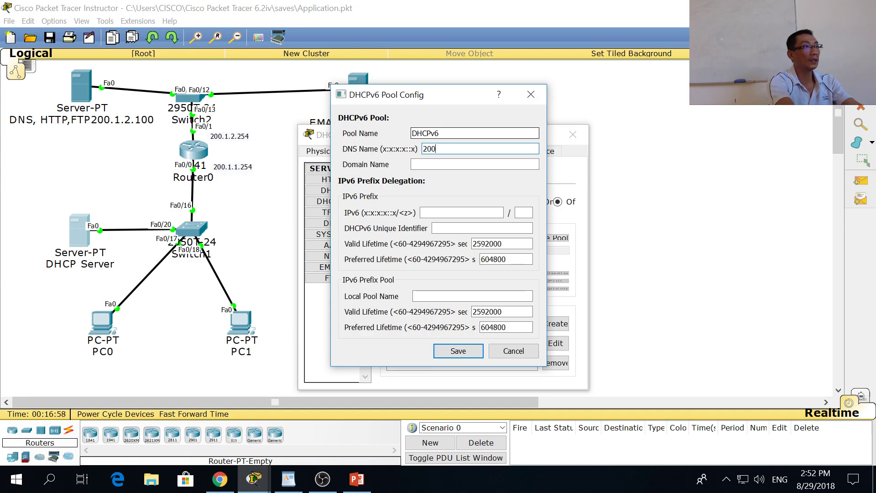
{"action": "type", "text": ":1:1"}
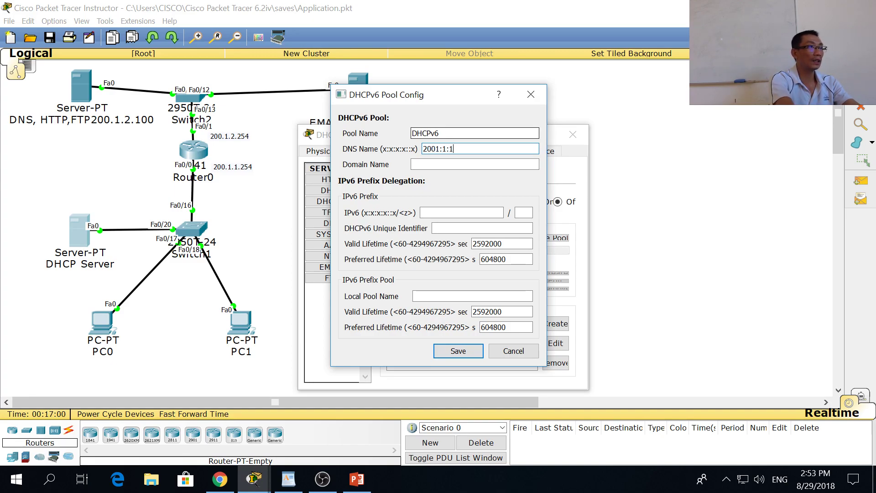
{"action": "type", "text": ":1:"}
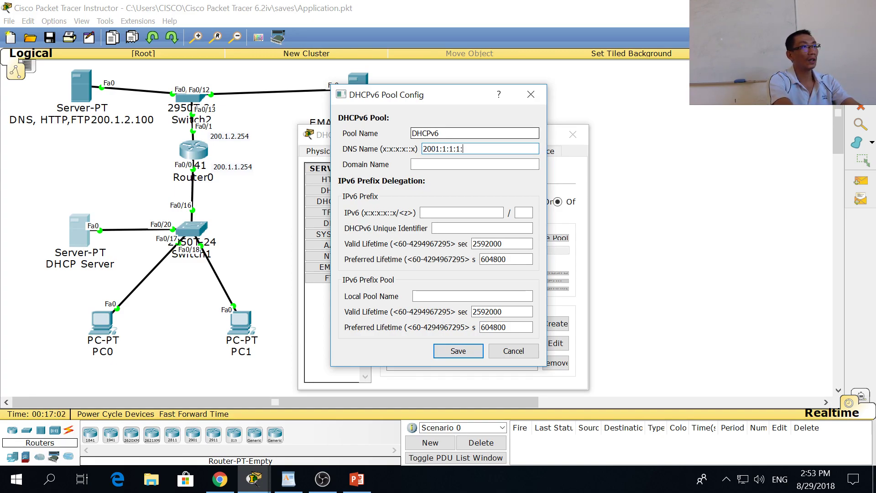
{"action": "type", "text": ":"}
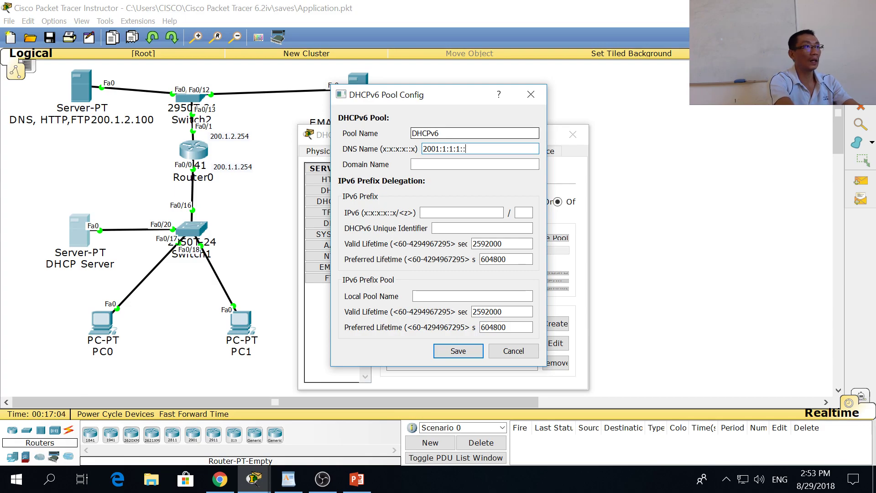
{"action": "key", "text": "BackSpace"}
{"action": "key", "text": "BackSpace"}
{"action": "key", "text": "BackSpace"}
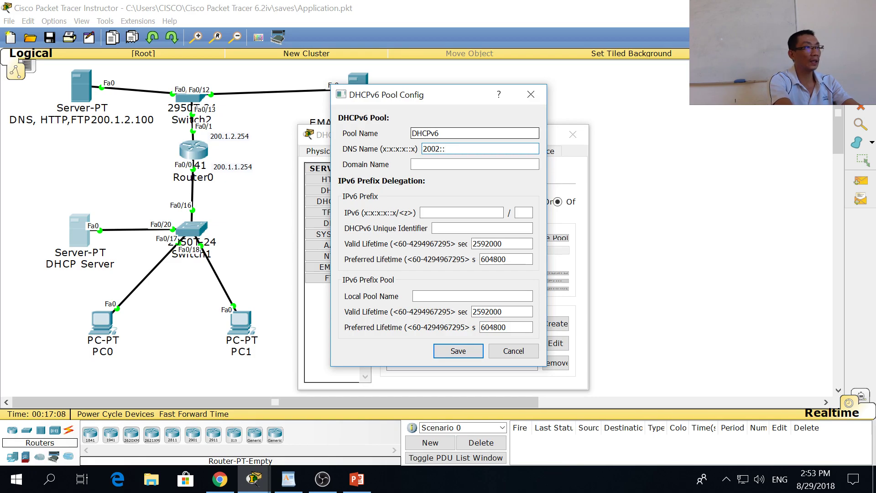
{"action": "key", "text": "BackSpace"}
{"action": "key", "text": "BackSpace"}
{"action": "left_click", "coordinate": [474, 164]}
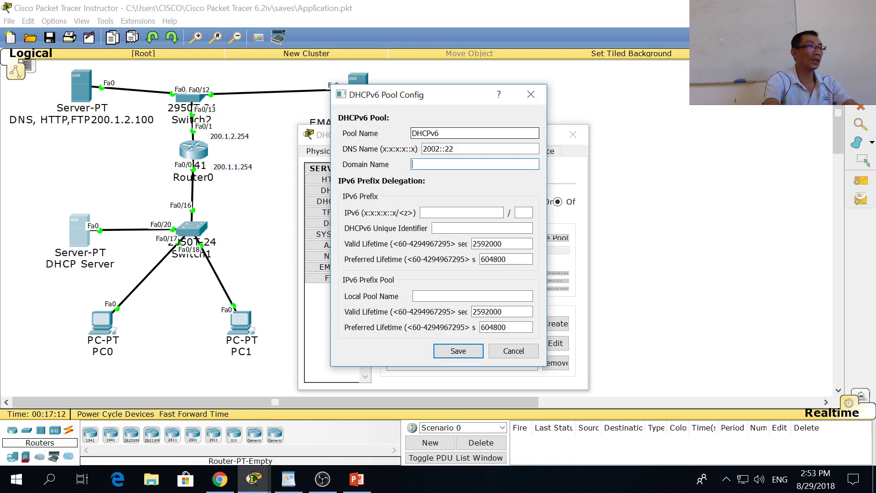
{"action": "type", "text": "senga"}
{"action": "key", "text": "BackSpace"}
{"action": "key", "text": "BackSpace"}
{"action": "type", "text": "ang"}
- Enter prefix 200 with length 64 and identifier 1110, then cancel the pool and close the server
{"action": "left_click", "coordinate": [461, 212]}
{"action": "type", "text": "2001::"}
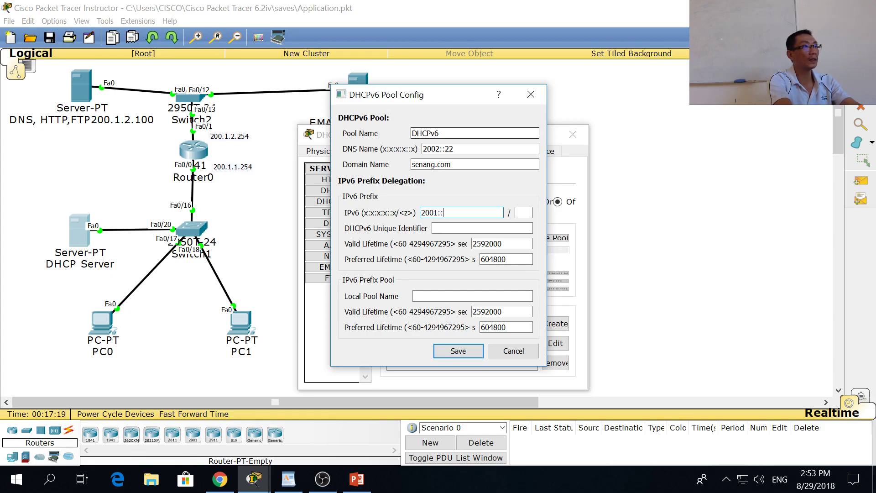
{"action": "left_click", "coordinate": [524, 212]}
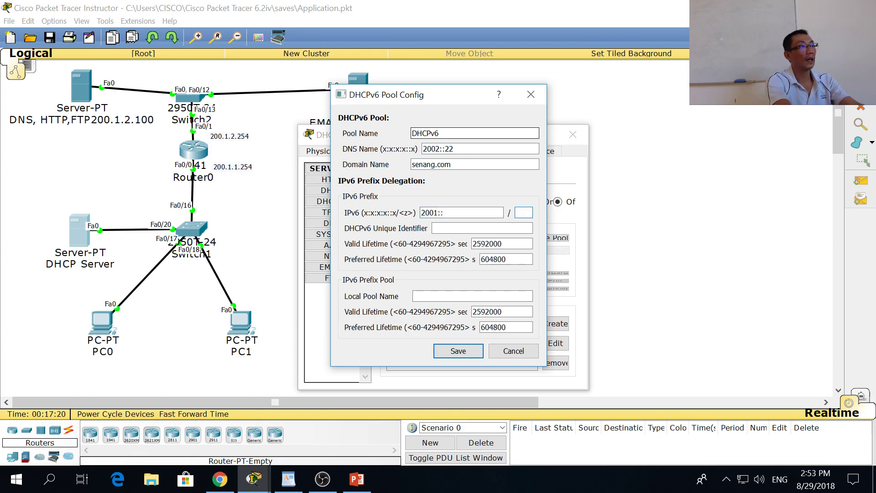
{"action": "type", "text": "64"}
{"action": "left_click", "coordinate": [482, 227]}
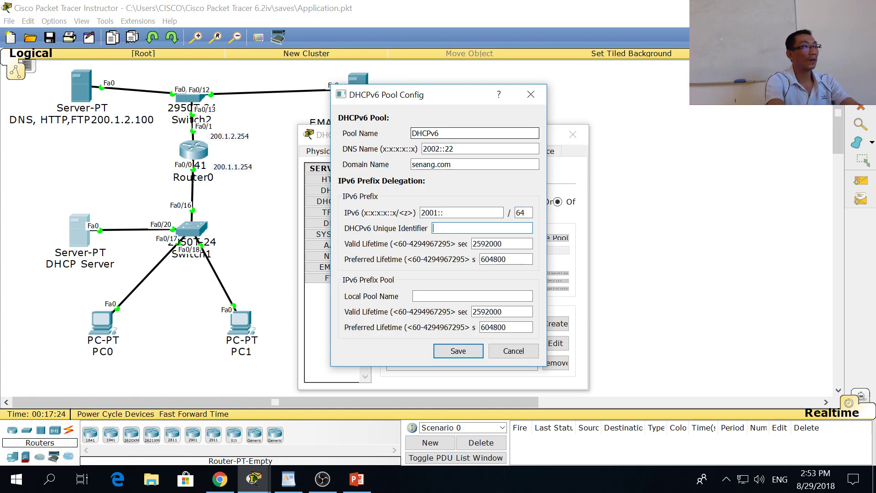
{"action": "type", "text": "1110"}
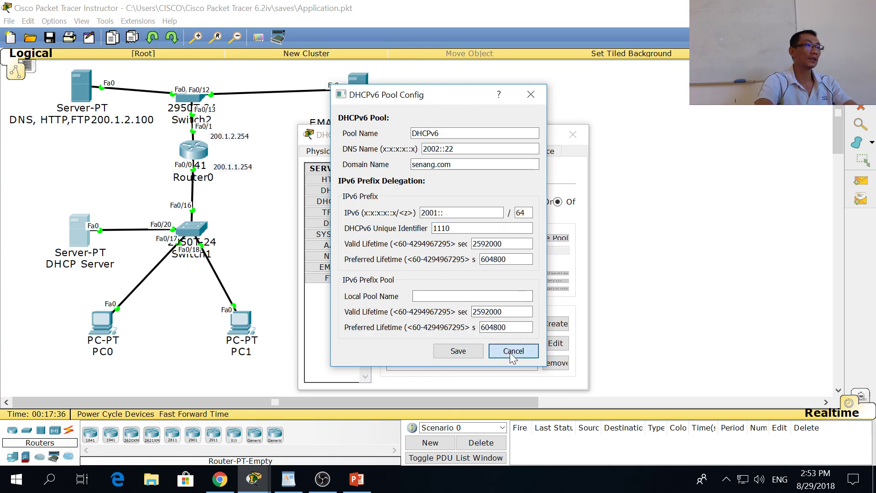
{"action": "left_click", "coordinate": [511, 352]}
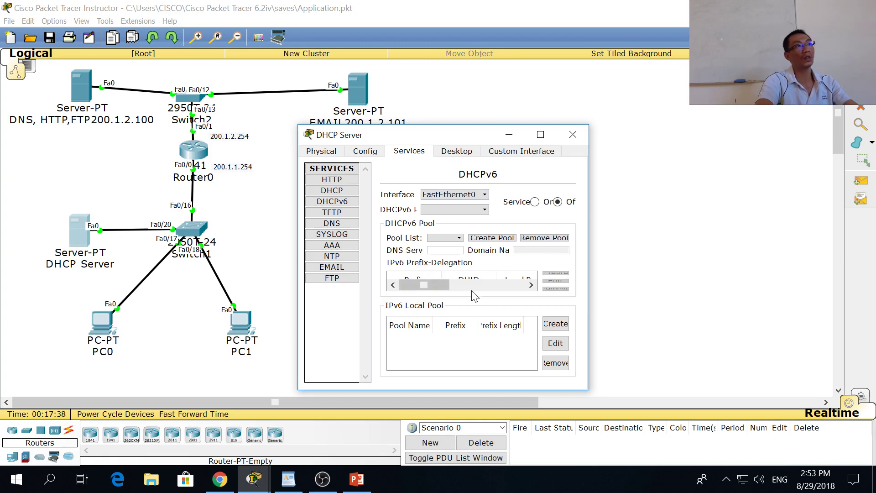
{"action": "left_click_drag", "start_coordinate": [435, 285], "coordinate": [416, 292]}
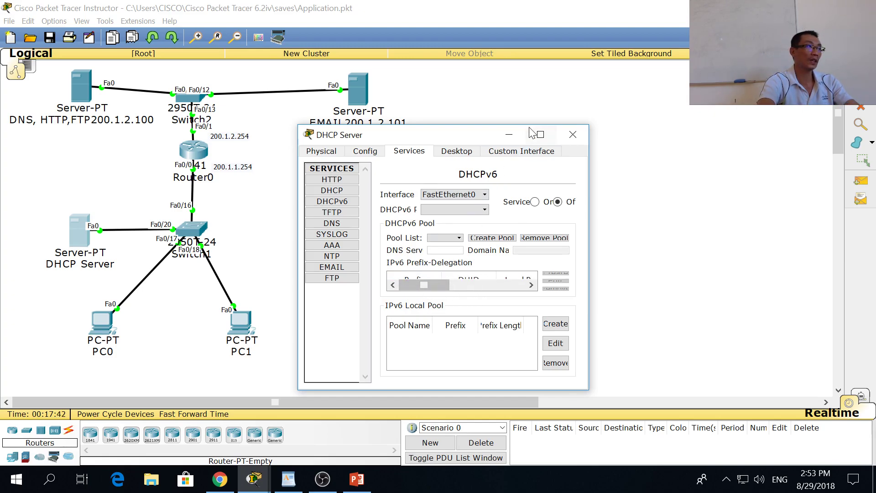
{"action": "left_click", "coordinate": [573, 135]}
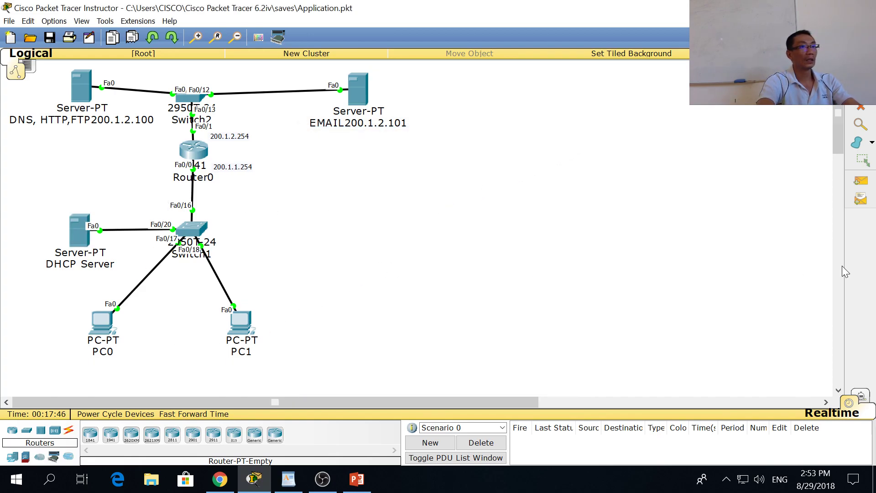
- Send a simple PDU ping from PC1 to the DNS, HTTP, FTP server
{"action": "left_click", "coordinate": [860, 181]}
{"action": "left_click", "coordinate": [860, 181]}
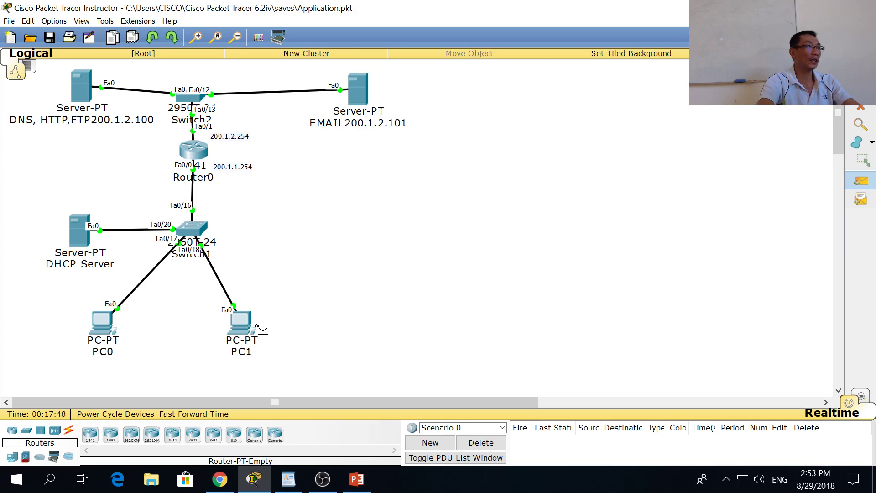
{"action": "left_click", "coordinate": [242, 325]}
{"action": "left_click", "coordinate": [82, 86]}
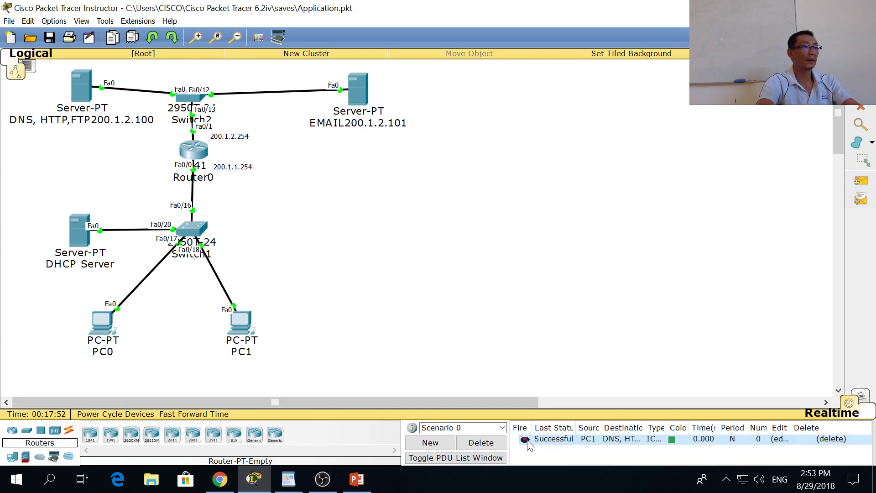
- Send a simple PDU ping from PC0 to the EMAIL server and check the results
{"action": "left_click", "coordinate": [861, 181]}
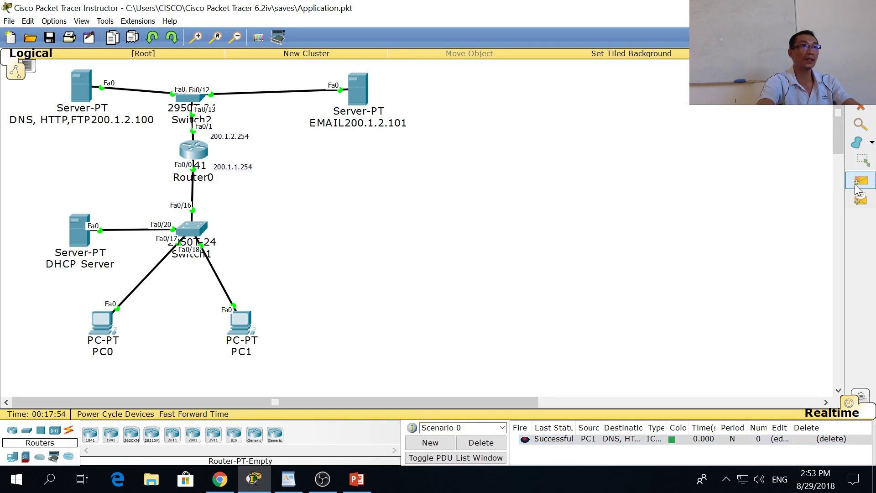
{"action": "left_click", "coordinate": [105, 326]}
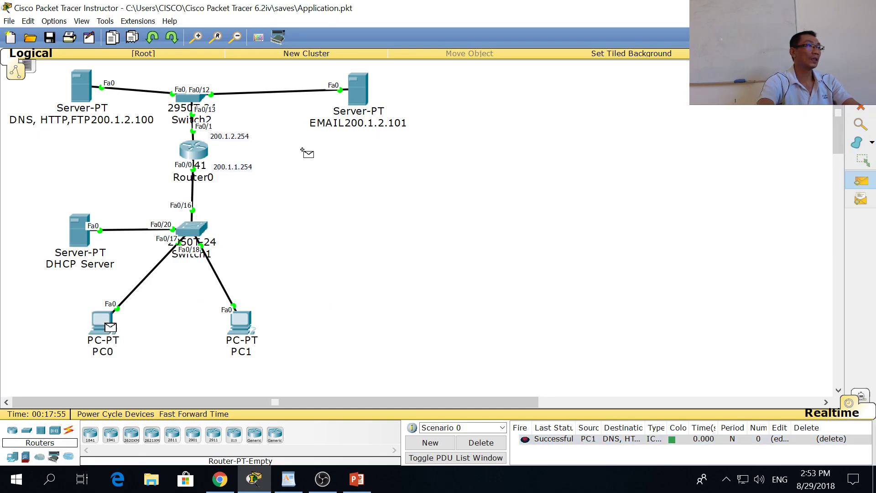
{"action": "left_click", "coordinate": [360, 92]}
{"action": "left_click", "coordinate": [357, 479]}
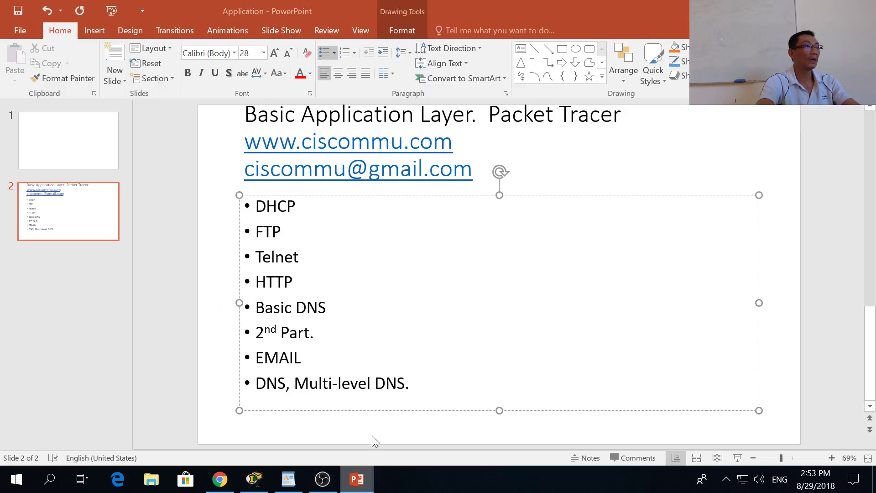
{"action": "key", "text": "alt+Tab"}
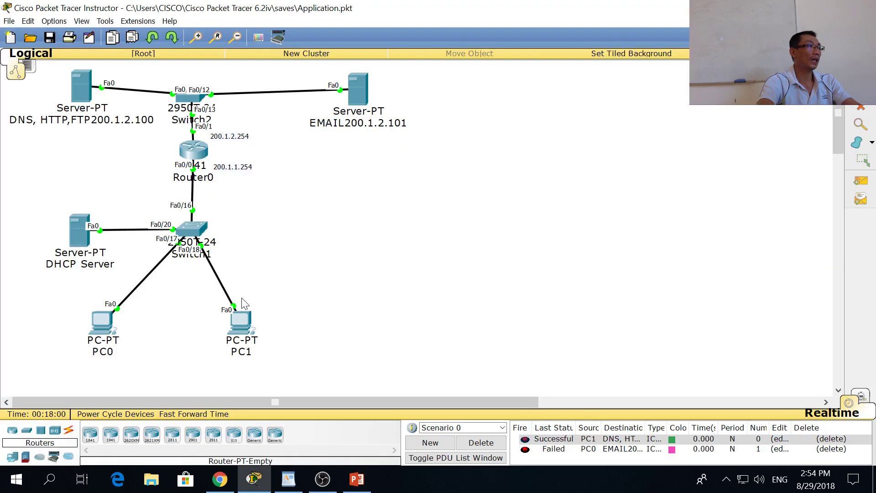
- Check the DNS/HTTP/FTP server's IP configuration and open its FTP service settings
{"action": "left_click", "coordinate": [83, 79]}
{"action": "left_click", "coordinate": [352, 208]}
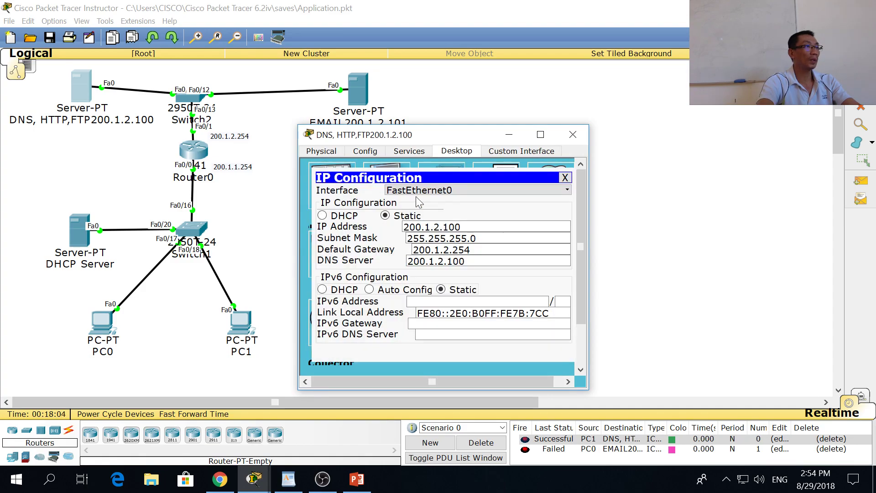
{"action": "left_click", "coordinate": [567, 176]}
{"action": "left_click", "coordinate": [409, 151]}
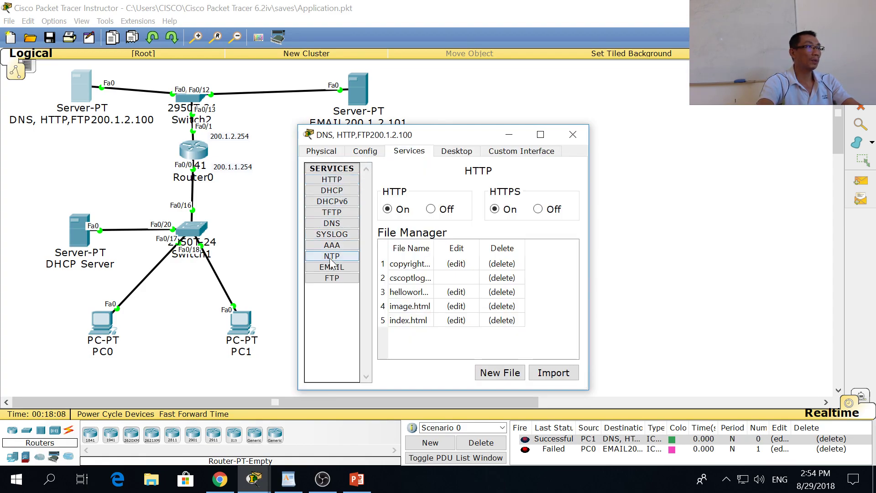
{"action": "left_click", "coordinate": [335, 281]}
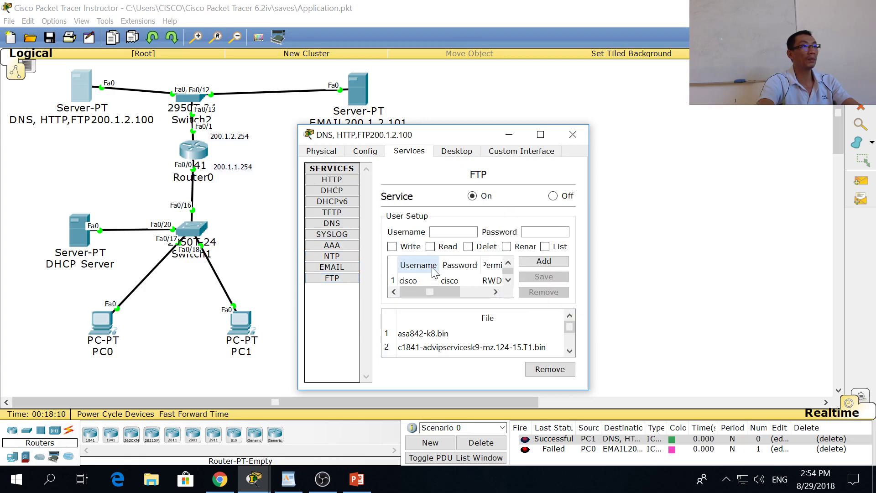
- Review the FTP user list and delete the second user account
{"action": "left_click", "coordinate": [452, 280]}
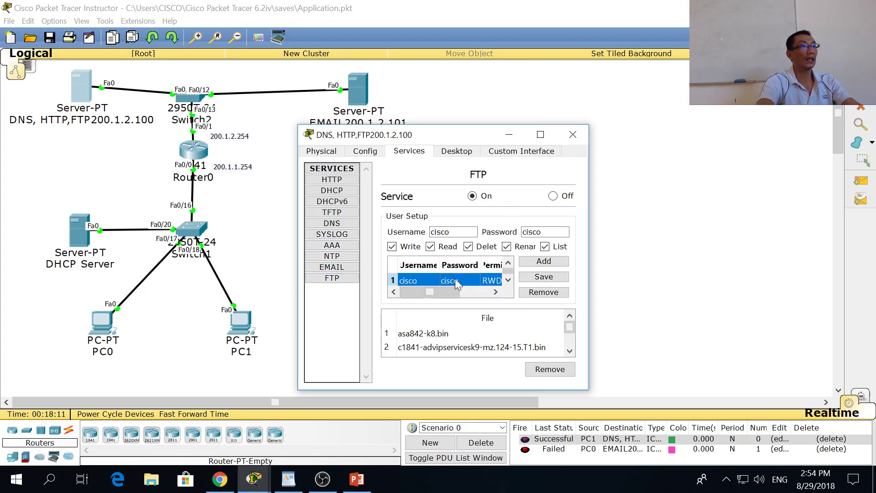
{"action": "left_click", "coordinate": [509, 280]}
{"action": "left_click", "coordinate": [508, 263]}
{"action": "left_click", "coordinate": [509, 279]}
{"action": "left_click", "coordinate": [434, 280]}
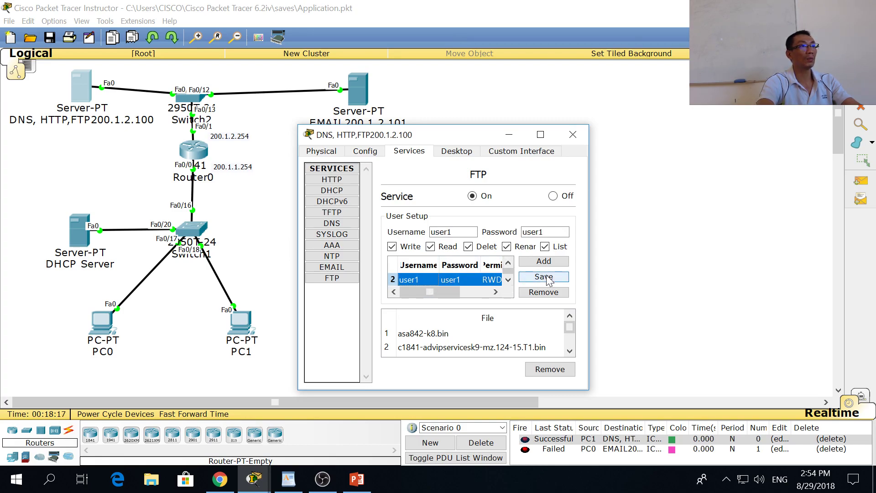
{"action": "left_click", "coordinate": [544, 293]}
- Add FTP user user1 with its password and write, read, delete, rename and list permissions
{"action": "left_click", "coordinate": [453, 232]}
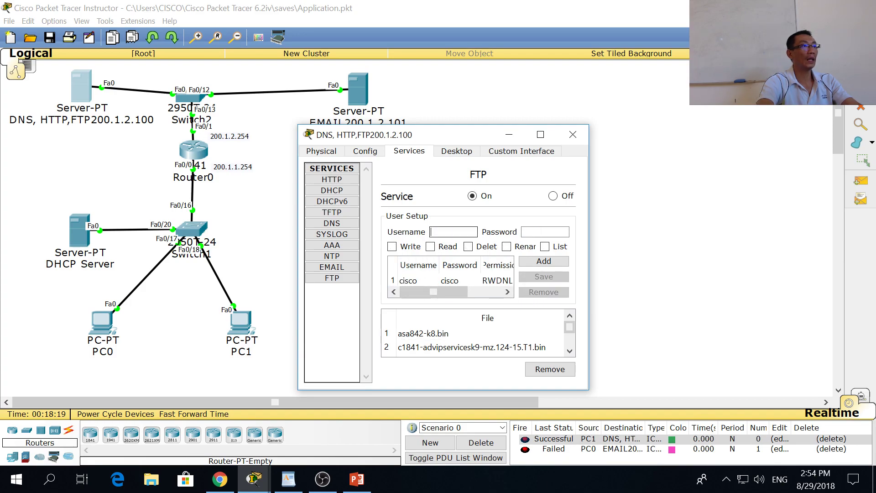
{"action": "type", "text": "user1"}
{"action": "key", "text": "Tab"}
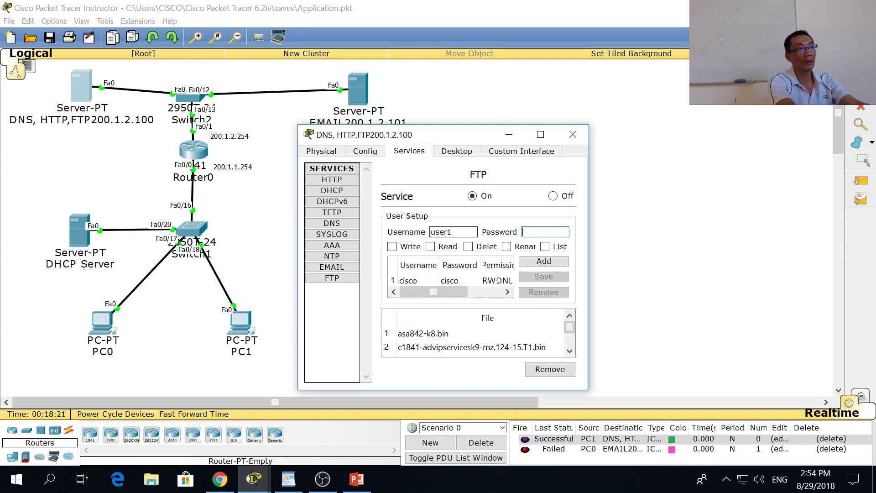
{"action": "type", "text": "user1"}
{"action": "key", "text": "Tab"}
{"action": "key", "text": "space"}
{"action": "key", "text": "Tab"}
{"action": "key", "text": "space"}
{"action": "key", "text": "Tab"}
{"action": "key", "text": "space"}
{"action": "key", "text": "Tab"}
{"action": "key", "text": "space"}
{"action": "key", "text": "Tab"}
{"action": "key", "text": "space"}
{"action": "key", "text": "Tab"}
{"action": "key", "text": "Tab"}
{"action": "key", "text": "space"}
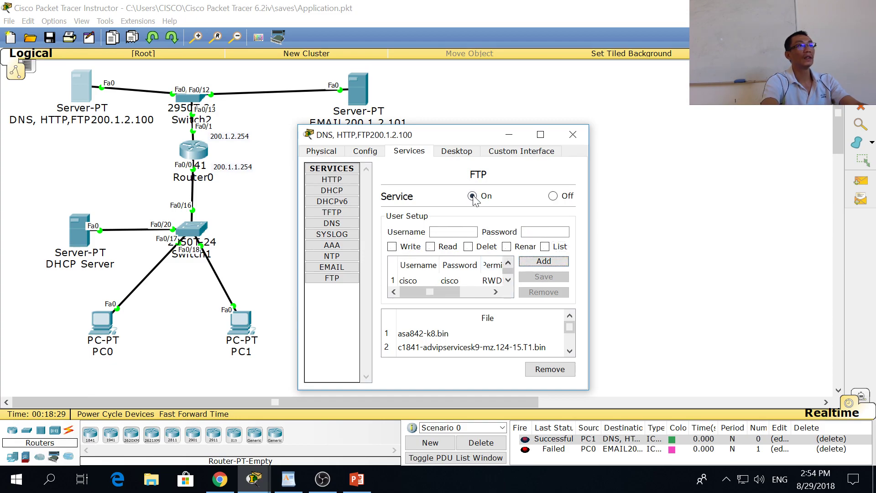
- Close the server's settings and open PC1
{"action": "left_click", "coordinate": [569, 327]}
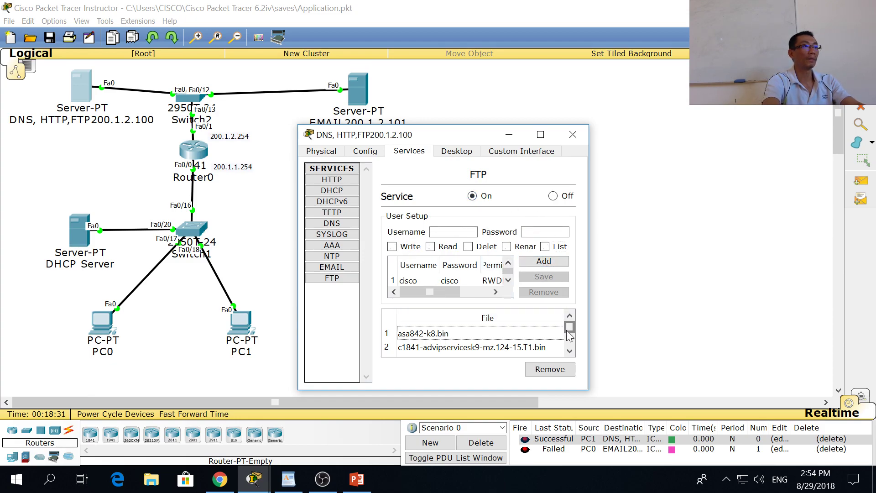
{"action": "left_click", "coordinate": [573, 134]}
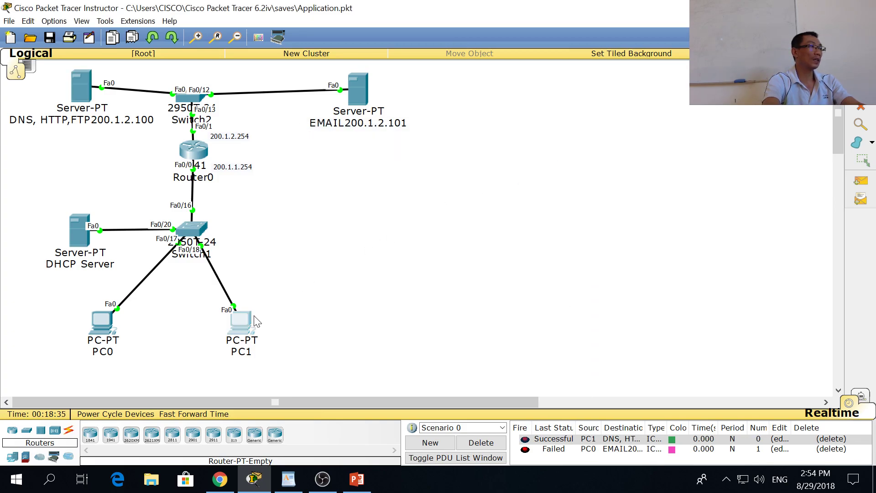
{"action": "left_click", "coordinate": [254, 317]}
- From PC1's command prompt, connect with ftp 200.1.2.100 and log in as user1
{"action": "left_click", "coordinate": [509, 202]}
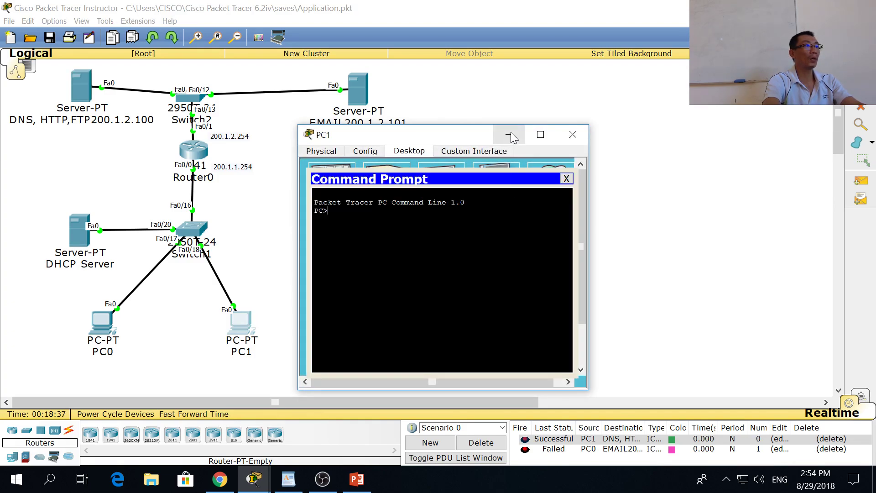
{"action": "left_click_drag", "start_coordinate": [455, 134], "coordinate": [594, 100]}
{"action": "type", "text": "ftp 200.1.2.20"}
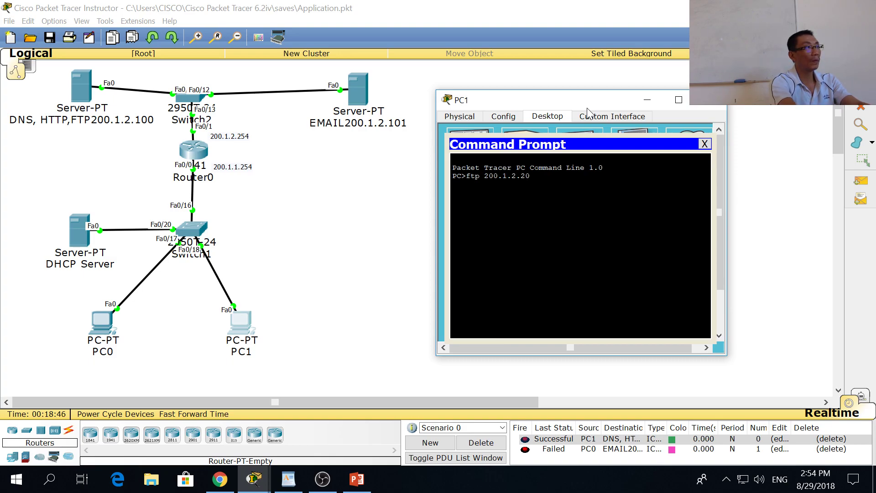
{"action": "key", "text": "BackSpace"}
{"action": "type", "text": "0"}
{"action": "key", "text": "Return"}
{"action": "type", "text": "us"}
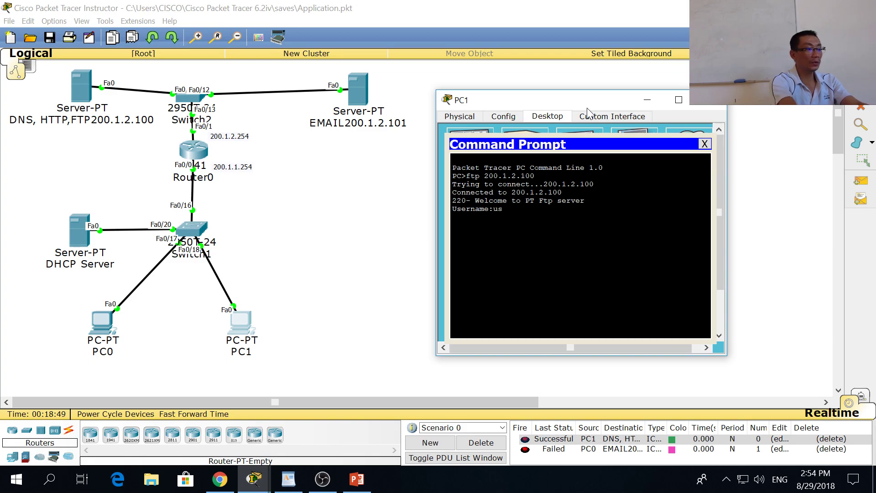
{"action": "type", "text": "er1"}
{"action": "key", "text": "Return"}
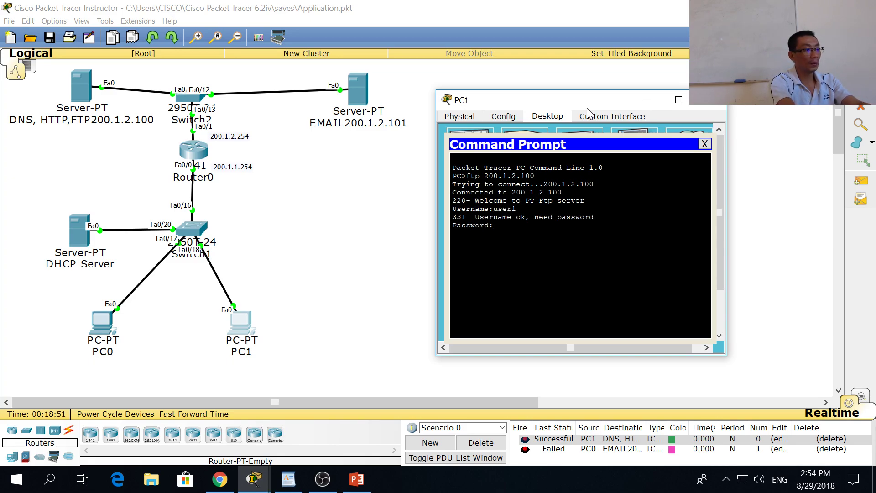
{"action": "key", "text": "Return"}
- List the FTP server's files with dir and get pt1000-i-mz.122-28.bin
{"action": "type", "text": "ls"}
{"action": "key", "text": "Return"}
{"action": "type", "text": "dir"}
{"action": "key", "text": "Return"}
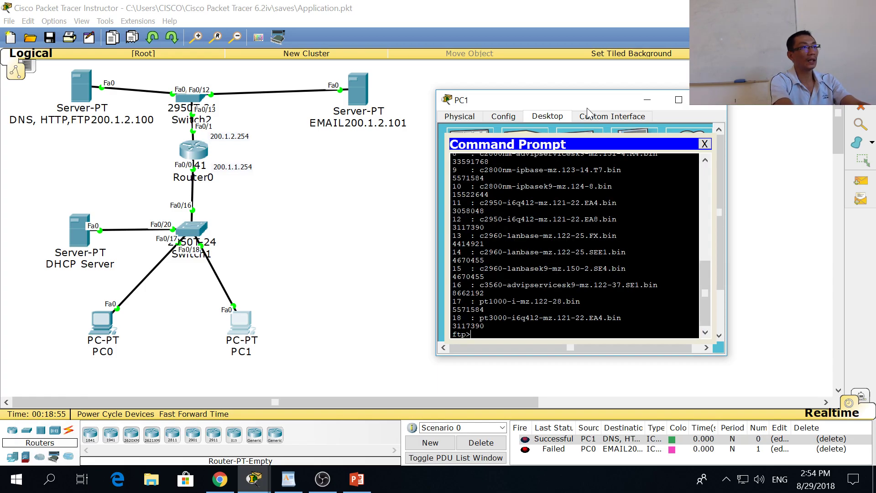
{"action": "type", "text": "get"}
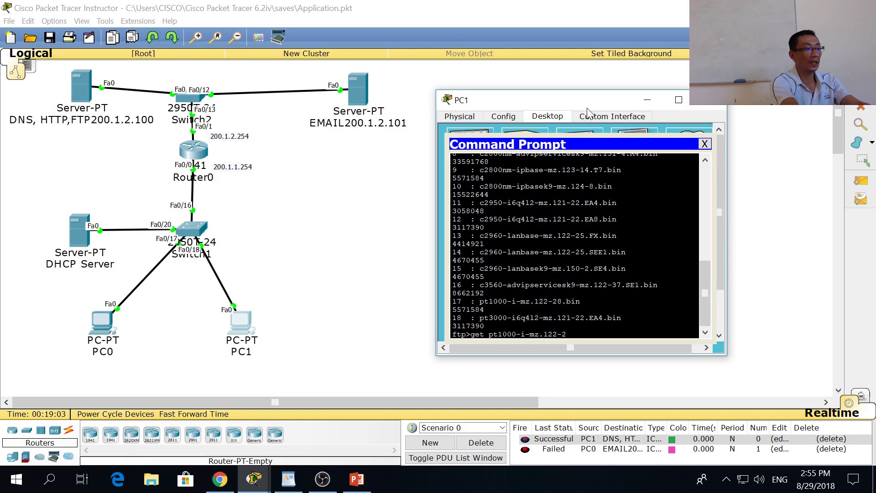
{"action": "type", "text": "pt1000-i-mz.122-28.bin"}
{"action": "key", "text": "Return"}
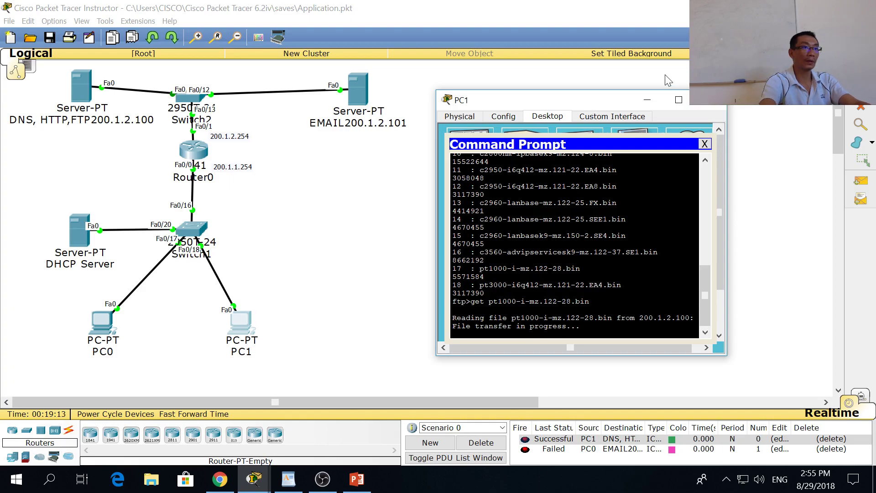
{"action": "left_click_drag", "start_coordinate": [718, 244], "coordinate": [717, 291]}
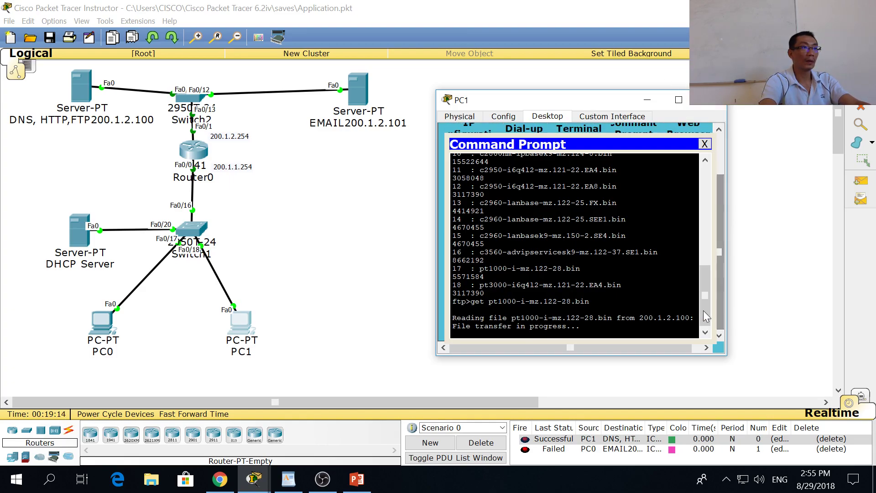
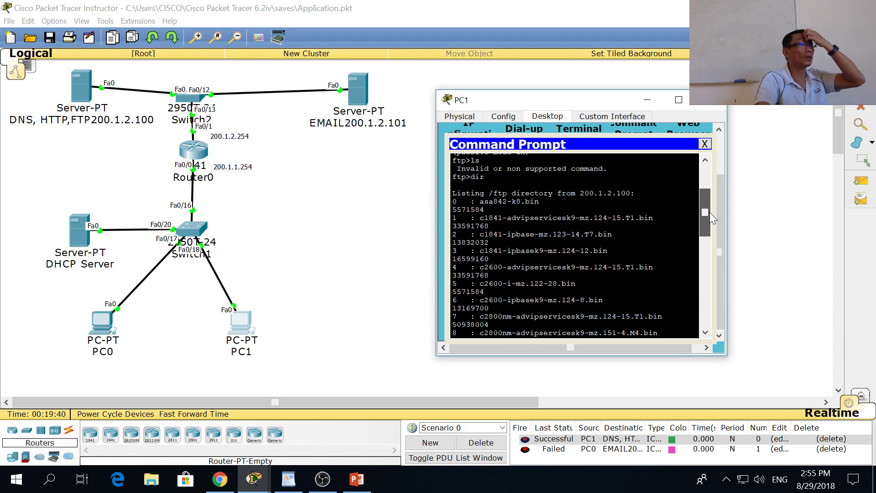
- Reconnect PC1 to the FTP server at 200.1.2.100 as user1 with an empty password
{"action": "left_click_drag", "start_coordinate": [710, 212], "coordinate": [694, 319]}
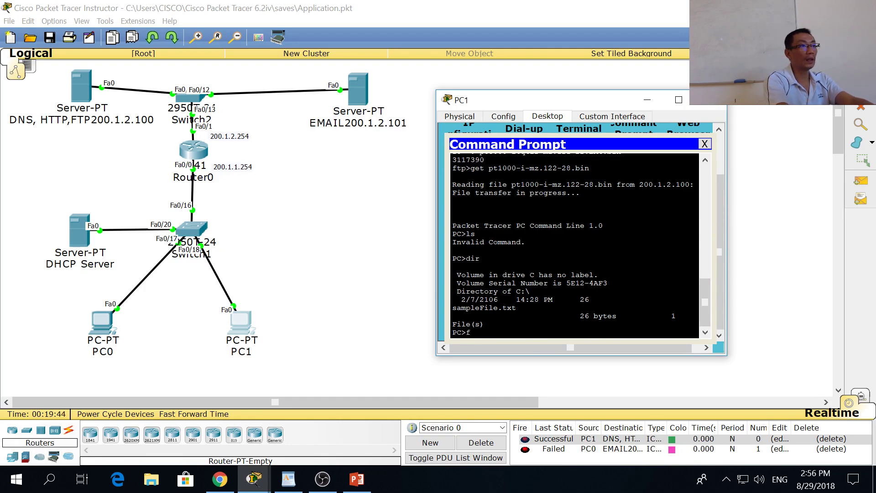
{"action": "key", "text": "Up"}
{"action": "key", "text": "Up"}
{"action": "key", "text": "Up"}
{"action": "key", "text": "Up"}
{"action": "key", "text": "Up"}
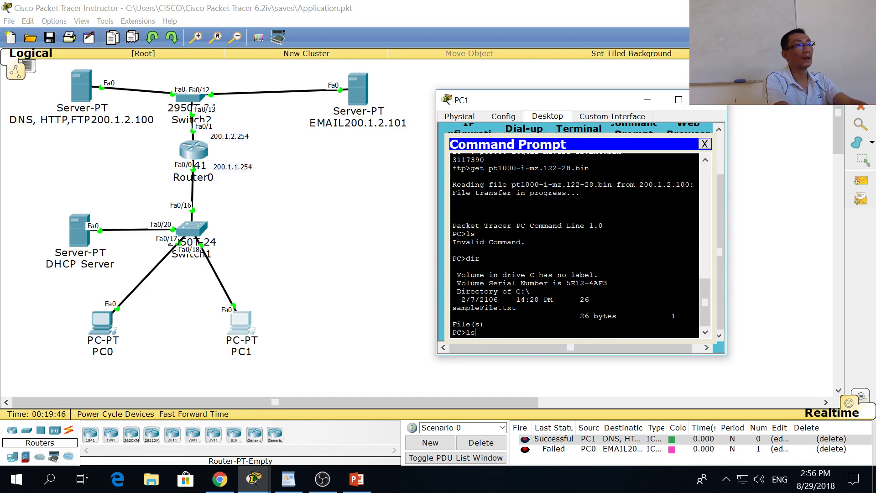
{"action": "key", "text": "Return"}
{"action": "type", "text": "us"}
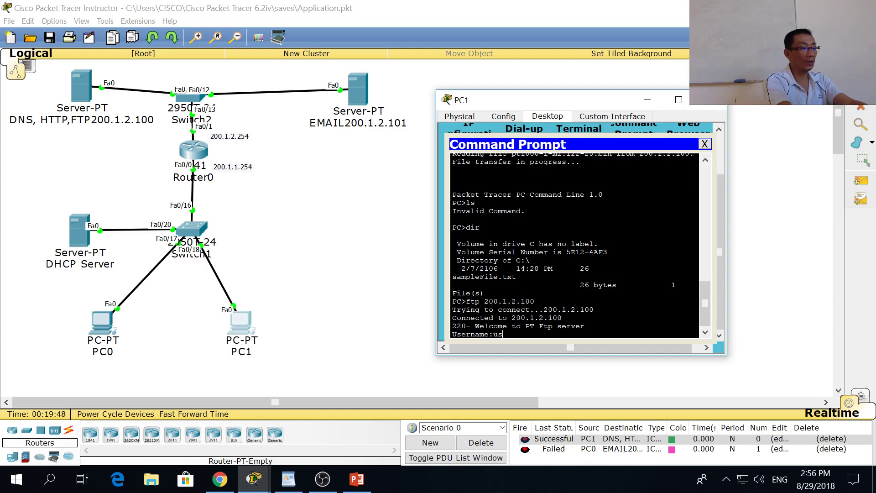
{"action": "type", "text": "er1"}
{"action": "key", "text": "Return"}
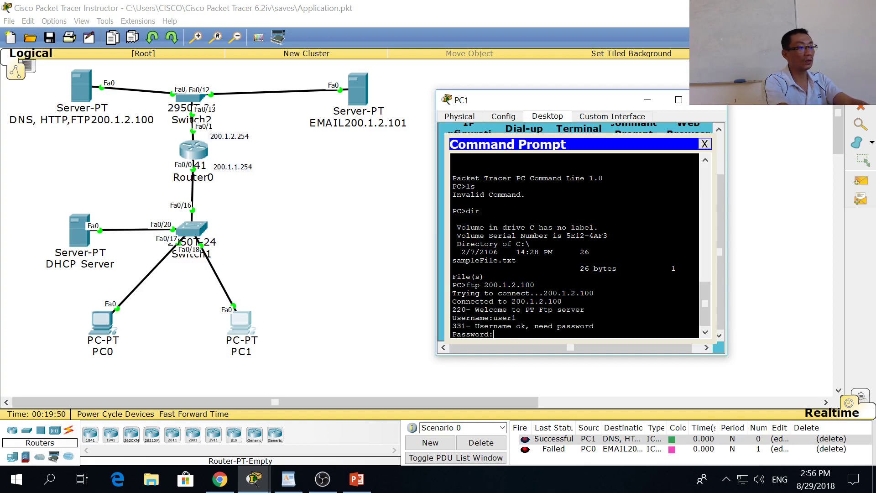
{"action": "key", "text": "Return"}
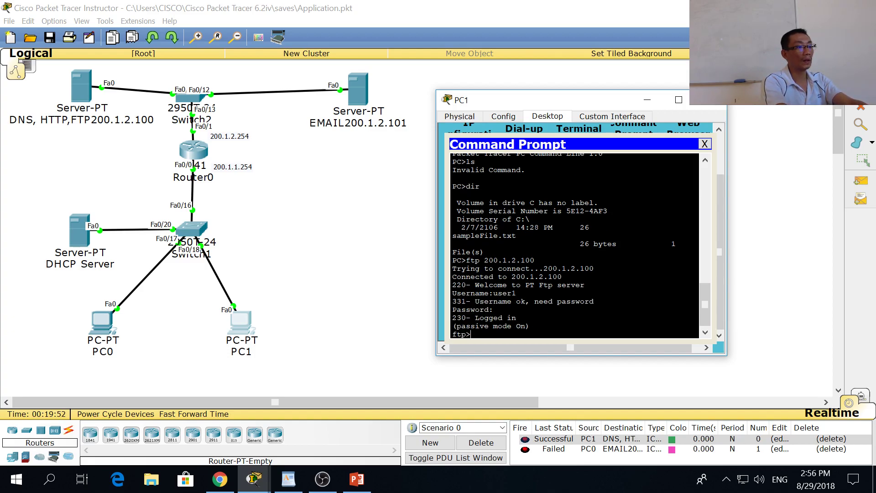
- List the FTP server's files and show the FTP command help
{"action": "type", "text": "dir"}
{"action": "key", "text": "Return"}
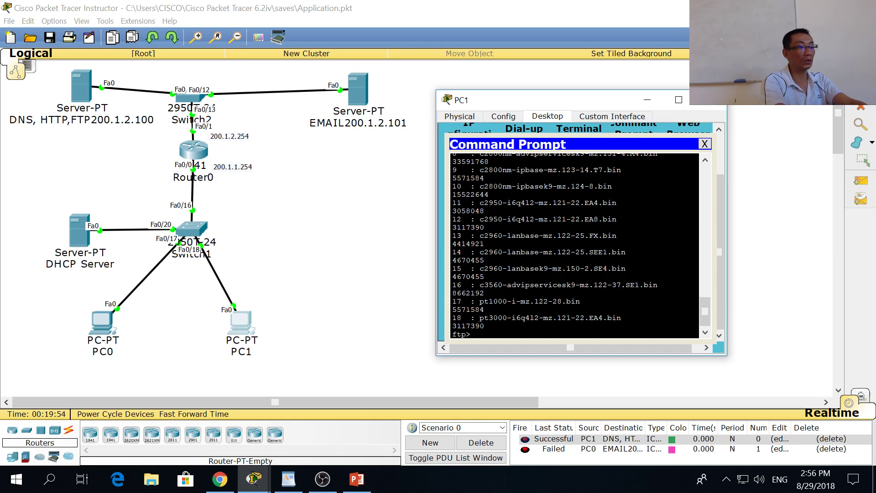
{"action": "type", "text": "?"}
{"action": "key", "text": "Return"}
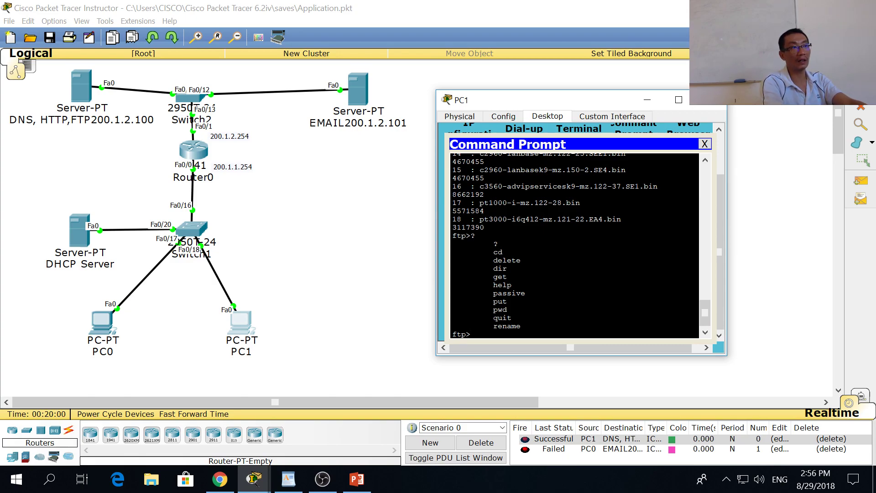
- Try uploading simple.txt, which fails with no such file, then run lcd and quit
{"action": "type", "text": "put"}
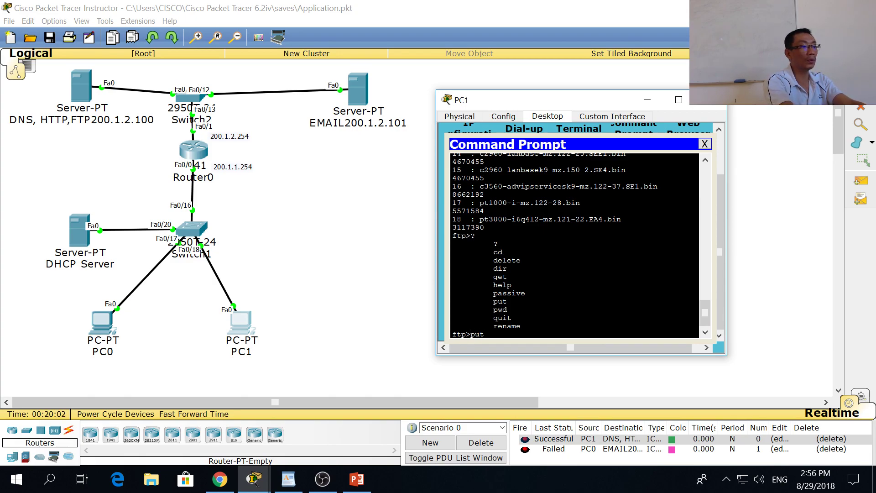
{"action": "type", "text": " simple.txt"}
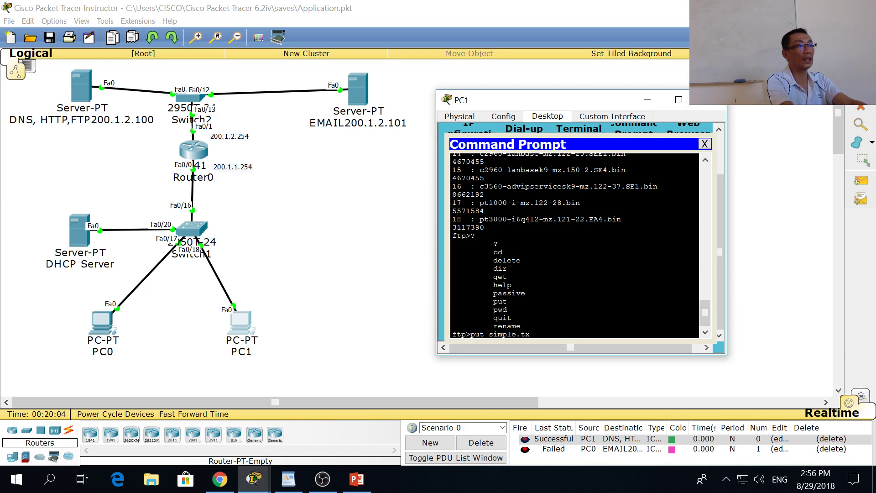
{"action": "key", "text": "Return"}
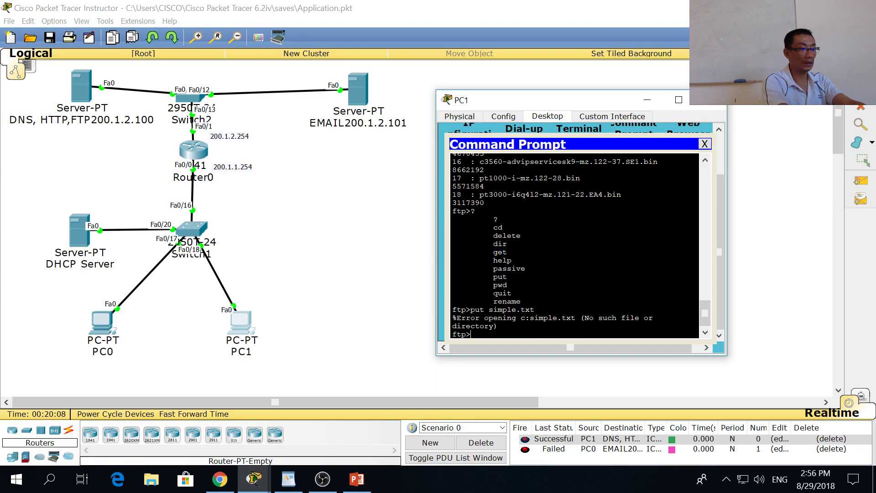
{"action": "type", "text": "lcd"}
{"action": "key", "text": "Return"}
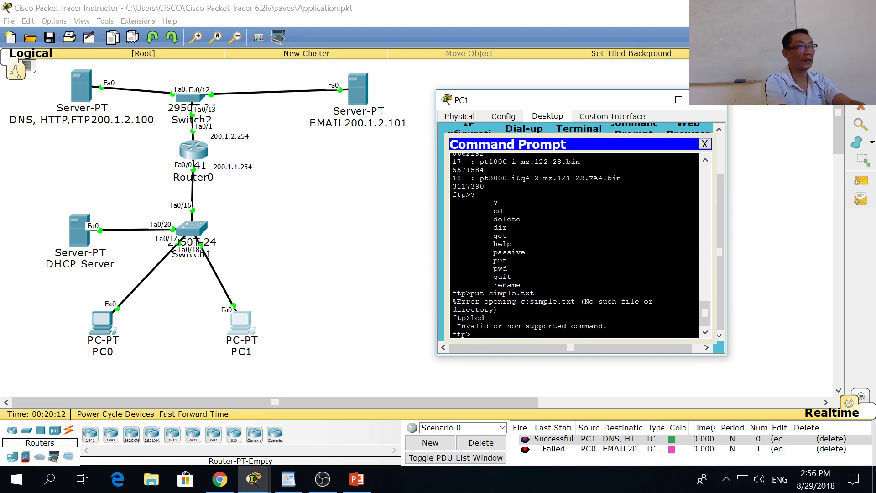
{"action": "type", "text": "quit"}
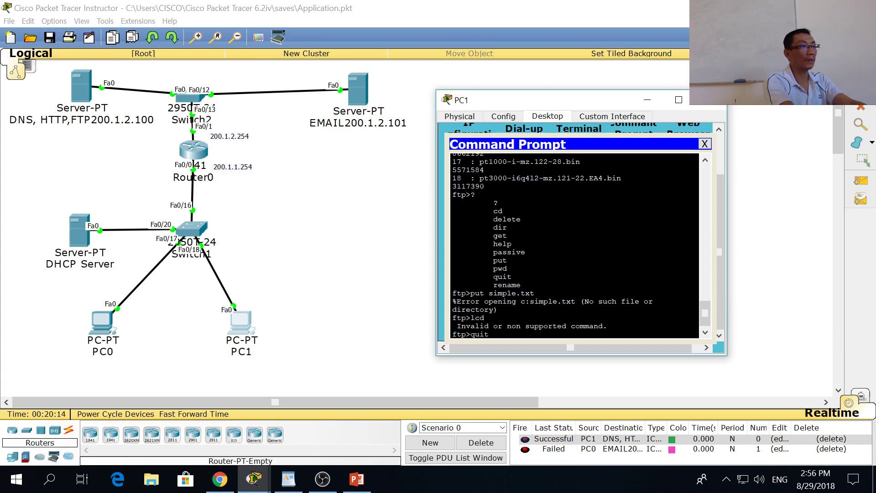
{"action": "key", "text": "Return"}
- List PC1's local files, then log back into 200.1.2.100 as user1 with an empty password
{"action": "type", "text": "dir"}
{"action": "key", "text": "Return"}
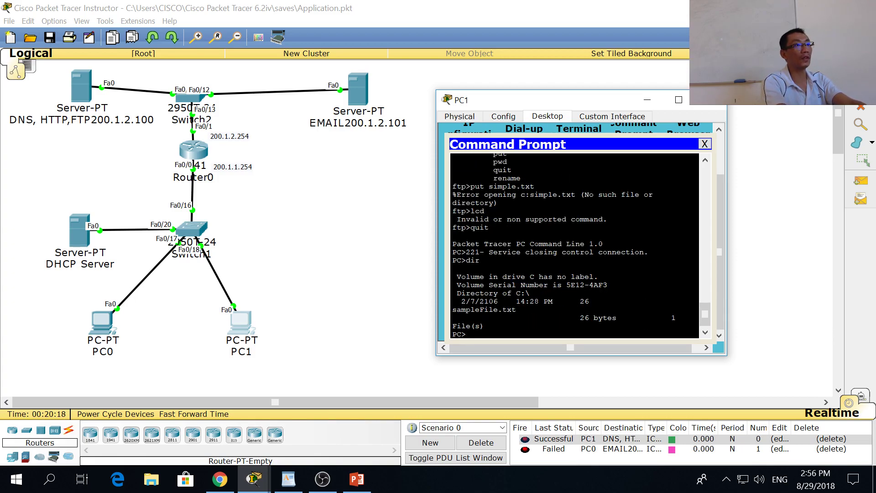
{"action": "type", "text": "quit"}
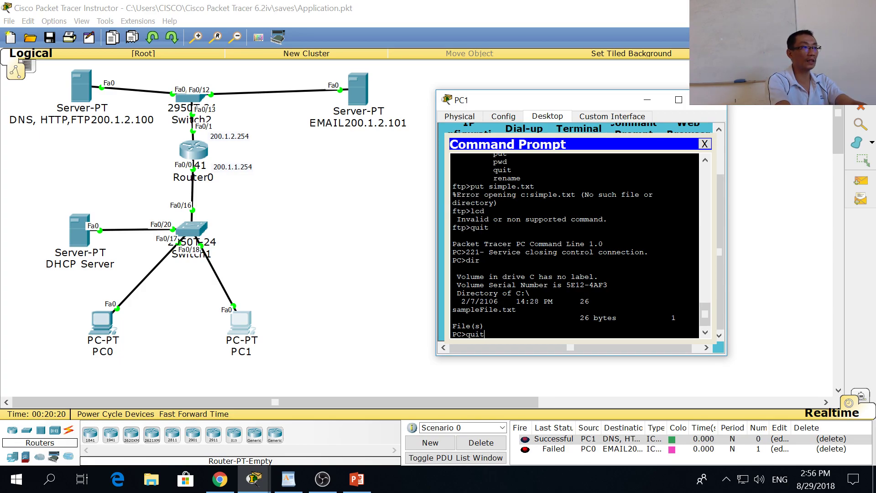
{"action": "key", "text": "Up"}
{"action": "key", "text": "Up"}
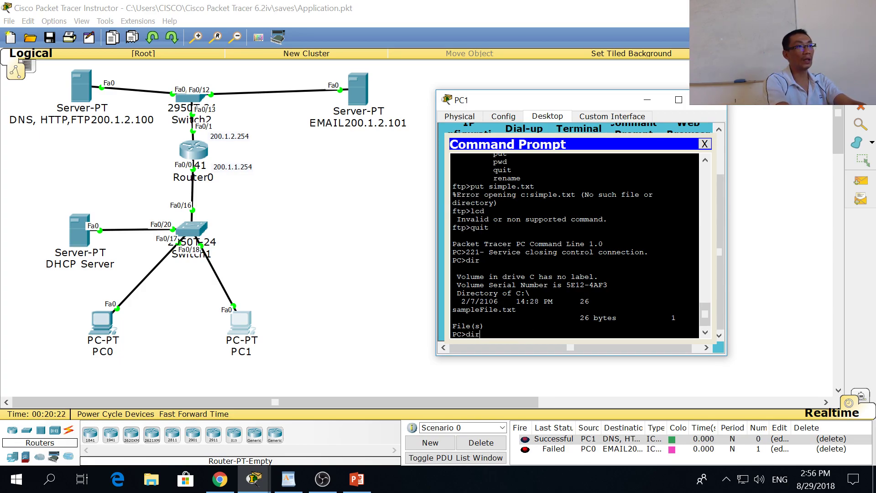
{"action": "key", "text": "Up"}
{"action": "key", "text": "Return"}
{"action": "type", "text": "user1"}
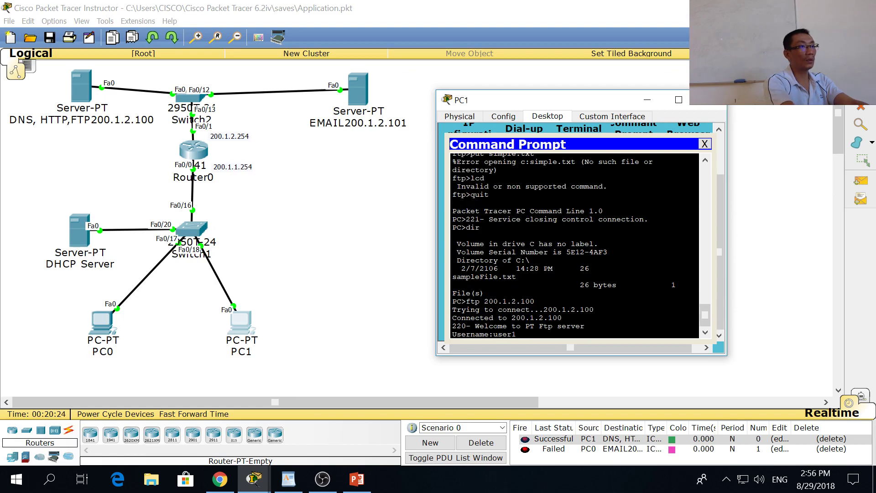
{"action": "key", "text": "Return"}
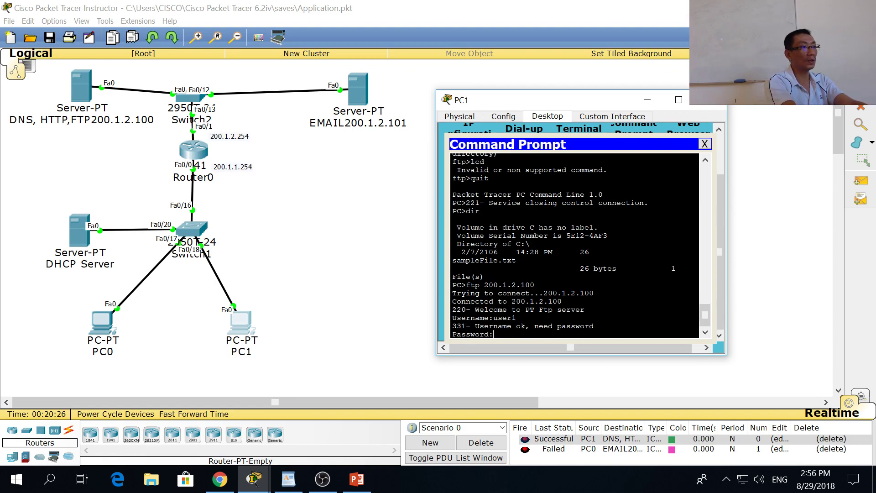
{"action": "key", "text": "Return"}
- Try the asc, ascii and bin transfer modes and display the FTP command list
{"action": "type", "text": "asc"}
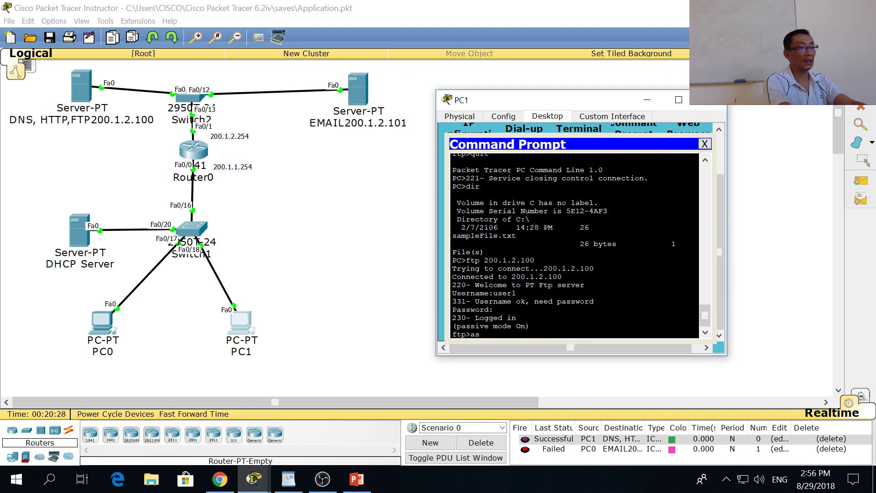
{"action": "key", "text": "Return"}
{"action": "type", "text": "ascii"}
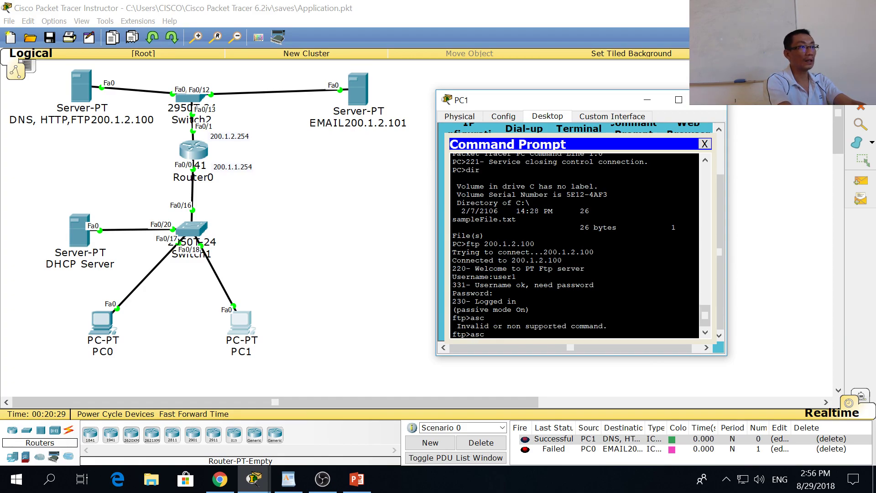
{"action": "key", "text": "Return"}
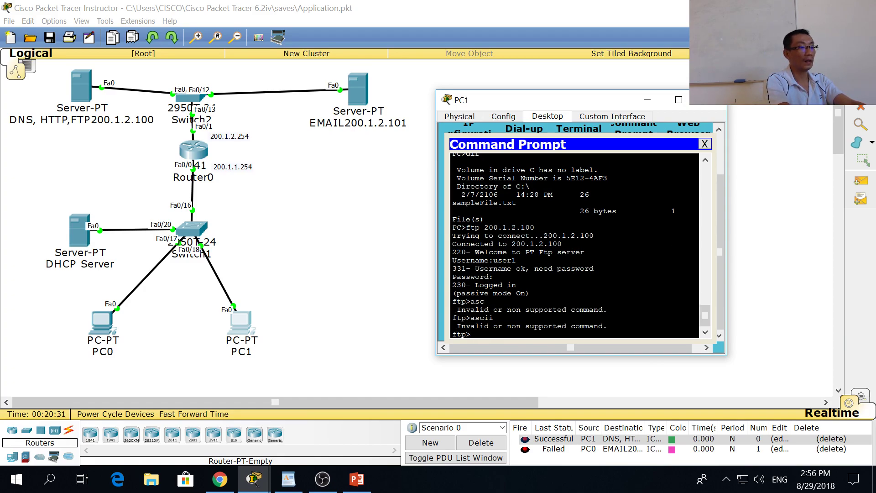
{"action": "type", "text": "bin"}
{"action": "key", "text": "Return"}
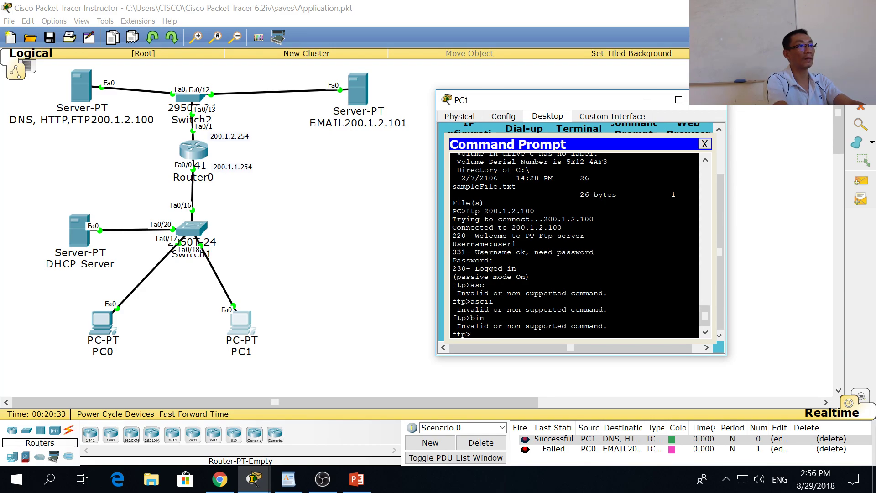
{"action": "type", "text": "?"}
{"action": "key", "text": "Return"}
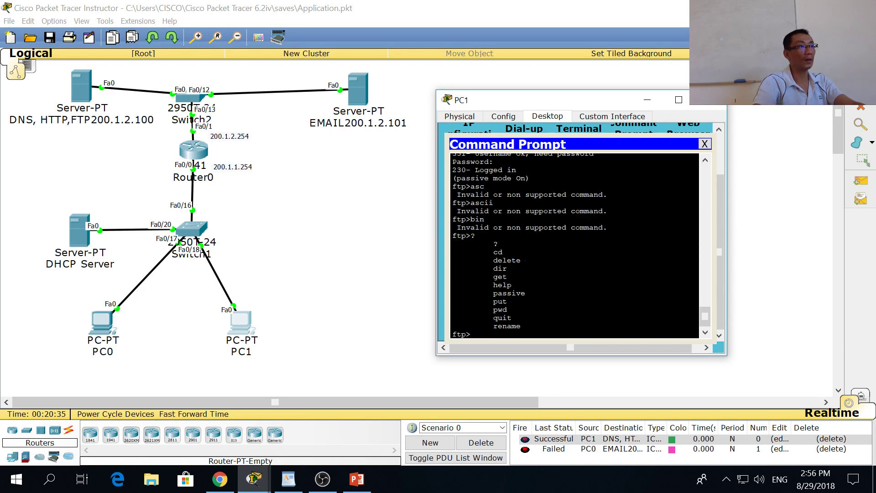
- Upload sampleFile.txt to the server, transferring 26 bytes
{"action": "type", "text": "put"}
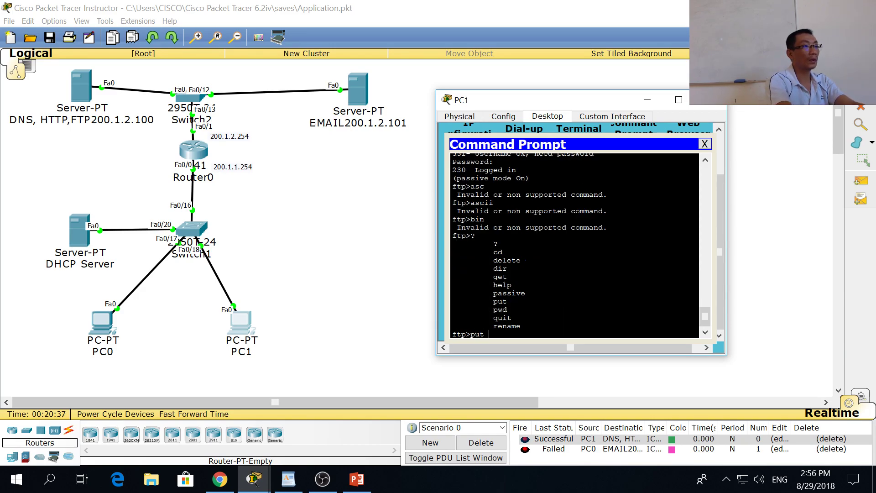
{"action": "scroll", "coordinate": [575, 247], "scroll_direction": "up", "scroll_amount": 3}
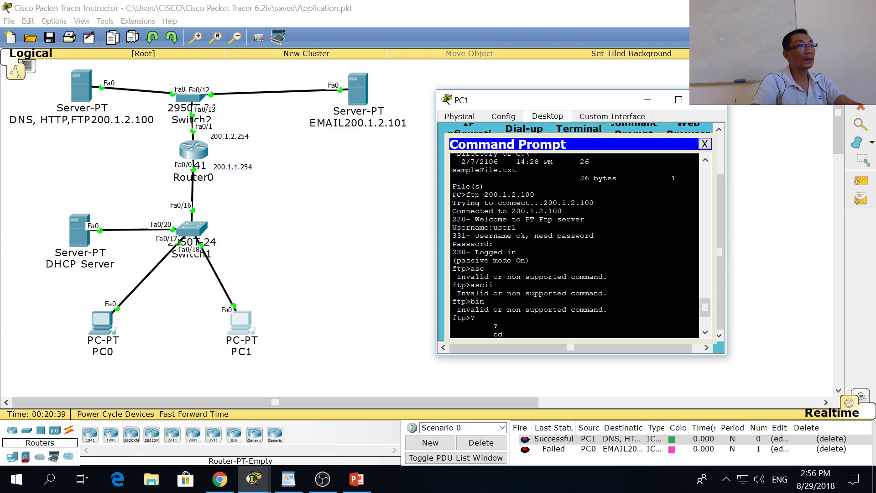
{"action": "scroll", "coordinate": [575, 246], "scroll_direction": "down", "scroll_amount": 3}
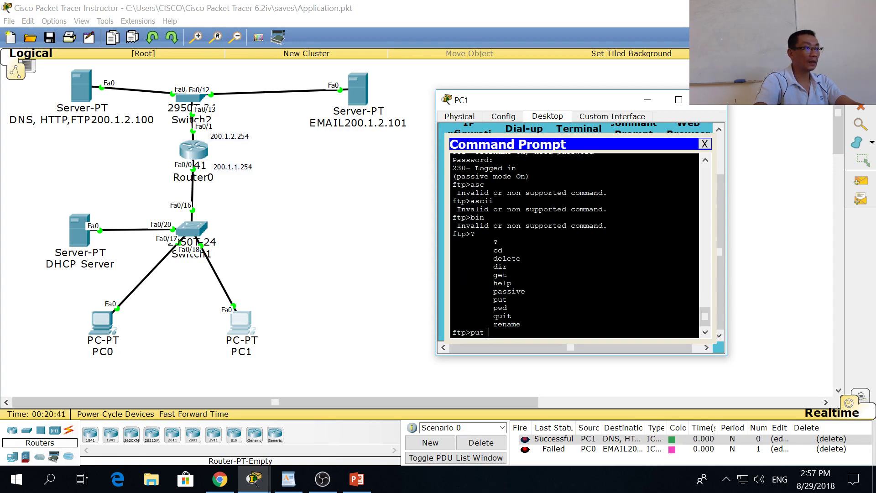
{"action": "type", "text": "sample"}
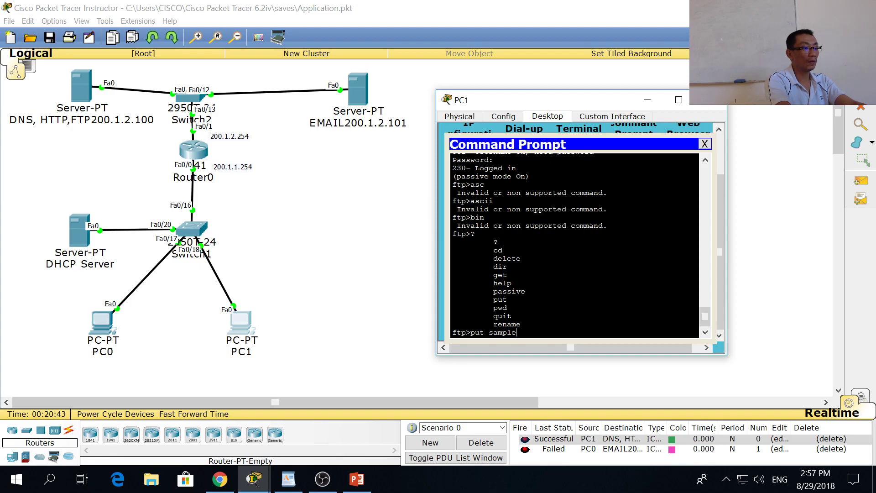
{"action": "type", "text": "File.txt"}
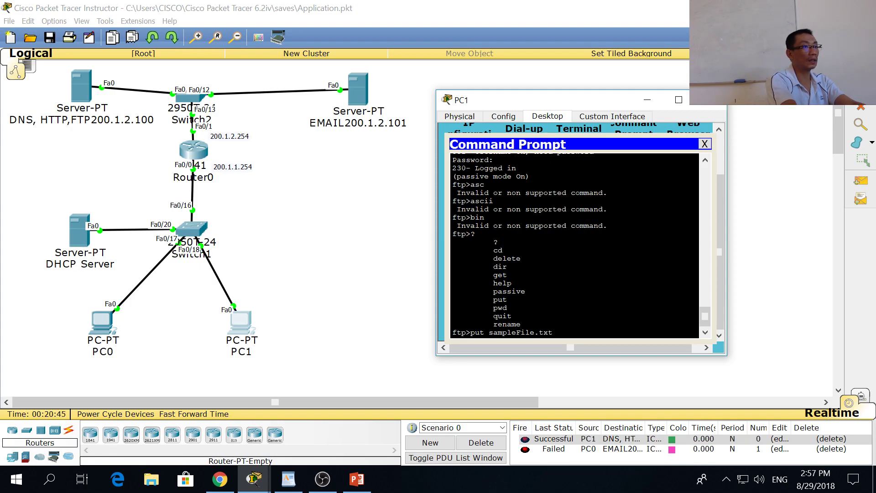
{"action": "key", "text": "Return"}
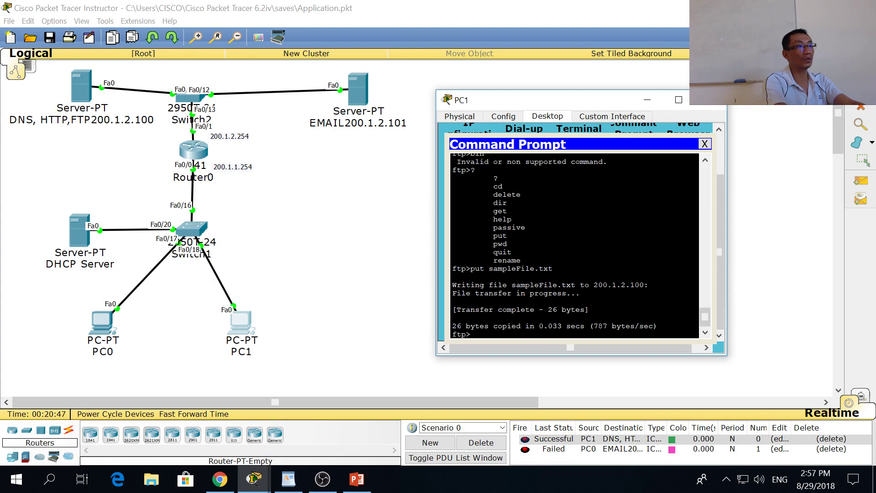
- List the server's files to confirm sampleFile.txt (26 bytes) is there
{"action": "type", "text": "dir"}
{"action": "key", "text": "Return"}
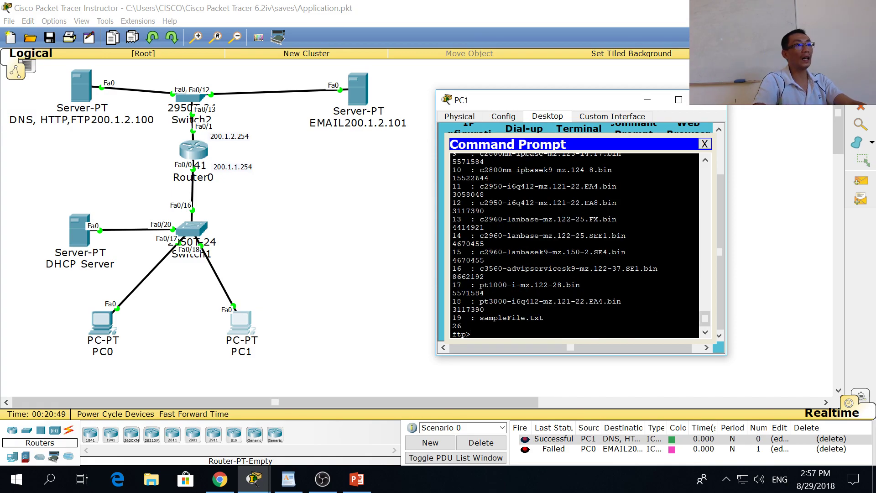
{"action": "left_click_drag", "start_coordinate": [543, 317], "coordinate": [457, 317]}
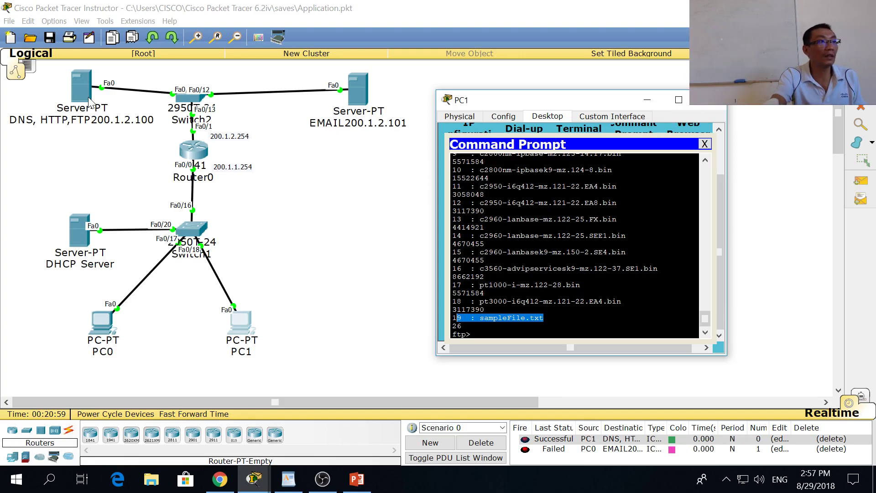
{"action": "left_click", "coordinate": [501, 319]}
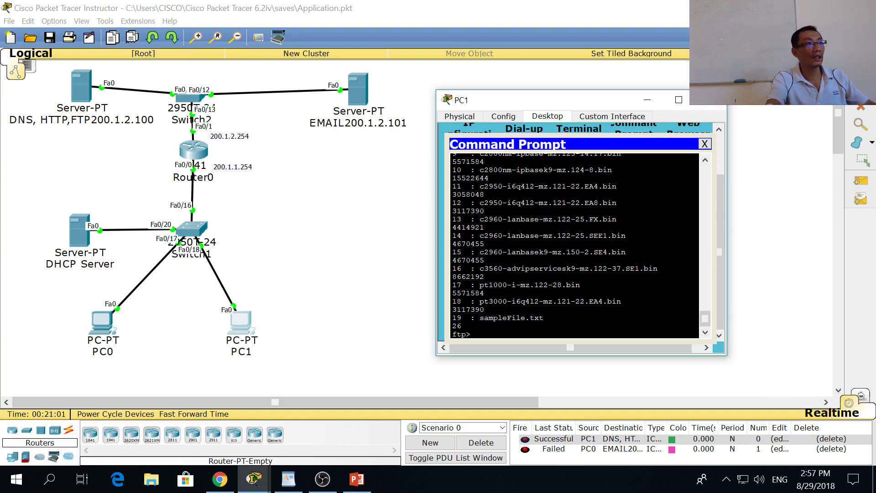
- Quit the FTP session and close PC1's window
{"action": "type", "text": "qui"}
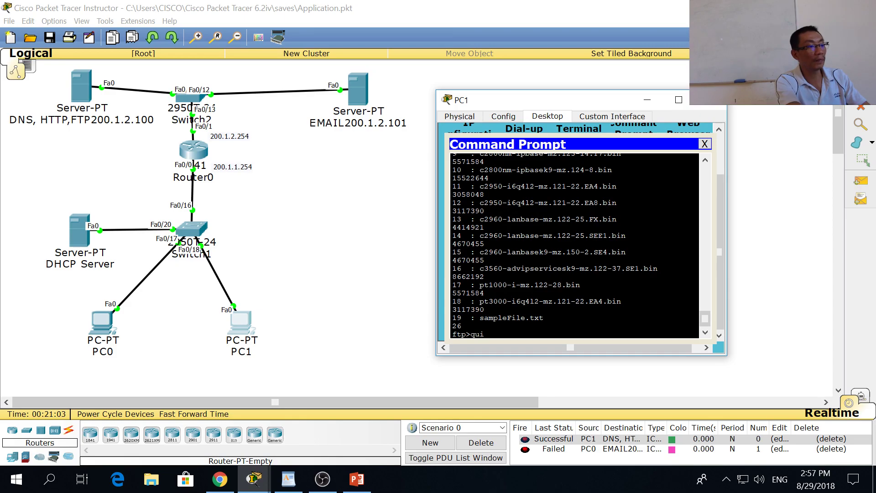
{"action": "type", "text": "t"}
{"action": "key", "text": "Return"}
{"action": "key", "text": "Return"}
{"action": "key", "text": "Return"}
{"action": "key", "text": "Return"}
{"action": "key", "text": "Return"}
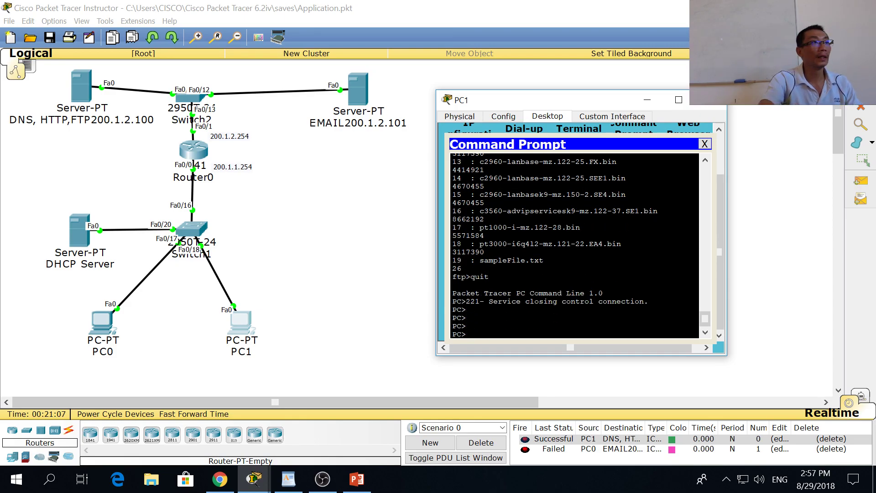
{"action": "left_click", "coordinate": [710, 100]}
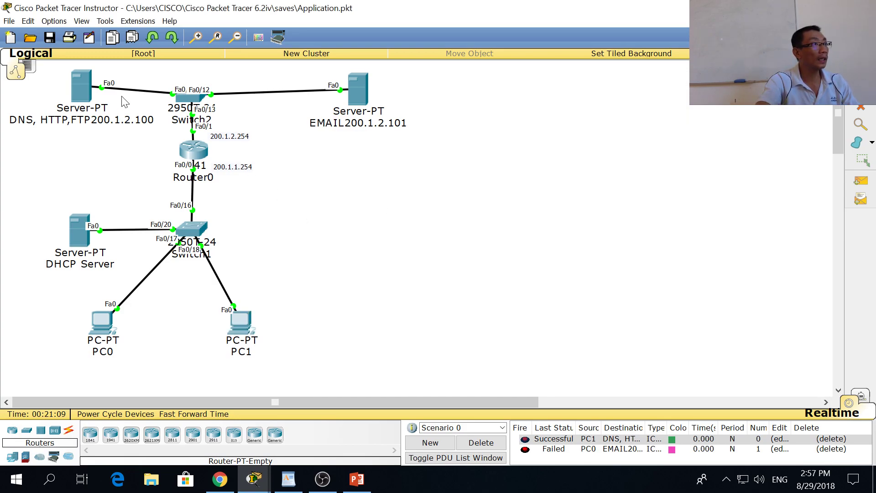
- Open the DNS, HTTP, FTP server and view its DHCP through FTP service settings
{"action": "left_click", "coordinate": [76, 78]}
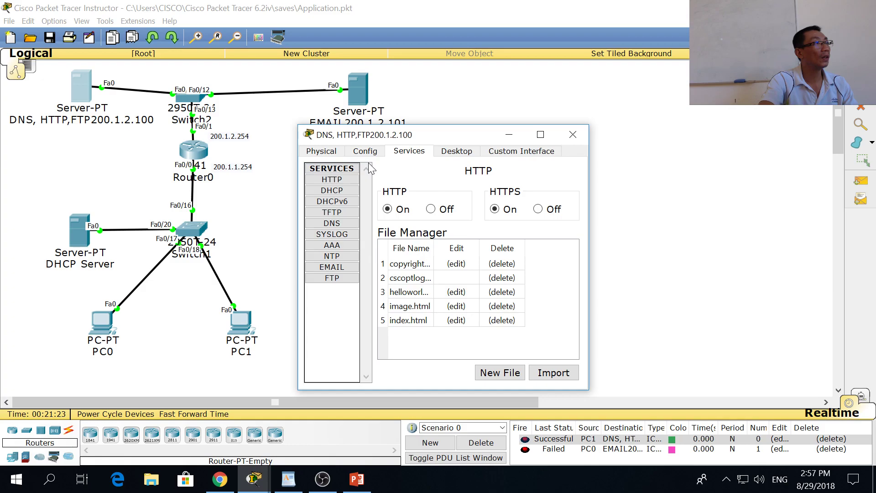
{"action": "left_click", "coordinate": [331, 190]}
{"action": "left_click", "coordinate": [332, 201]}
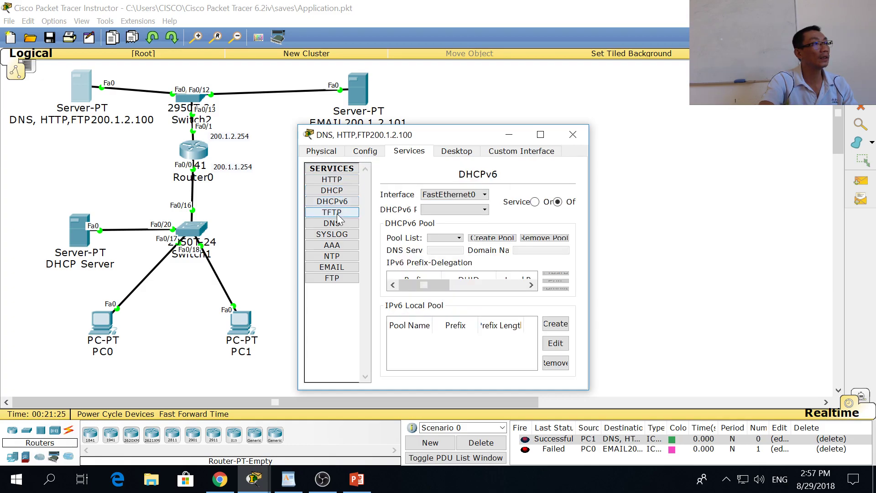
{"action": "left_click", "coordinate": [337, 215]}
{"action": "left_click", "coordinate": [336, 224]}
{"action": "left_click", "coordinate": [337, 235]}
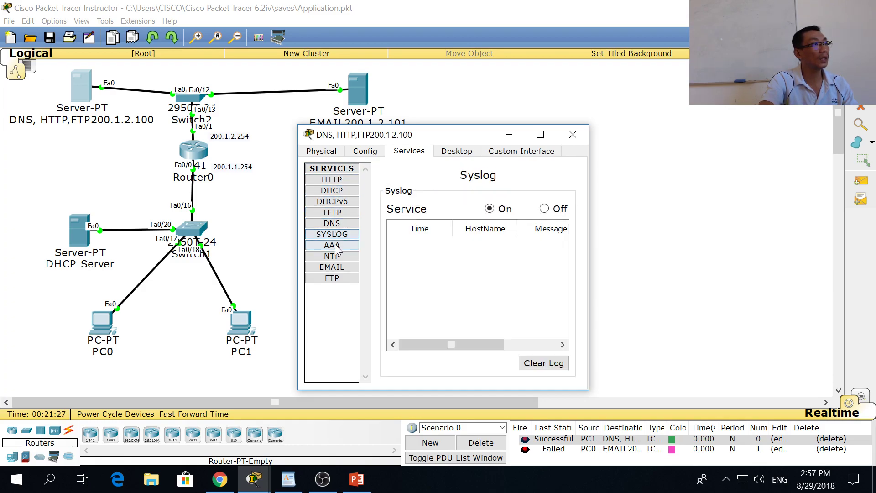
{"action": "left_click", "coordinate": [337, 246]}
{"action": "left_click", "coordinate": [337, 257]}
{"action": "left_click", "coordinate": [337, 267]}
{"action": "left_click", "coordinate": [336, 276]}
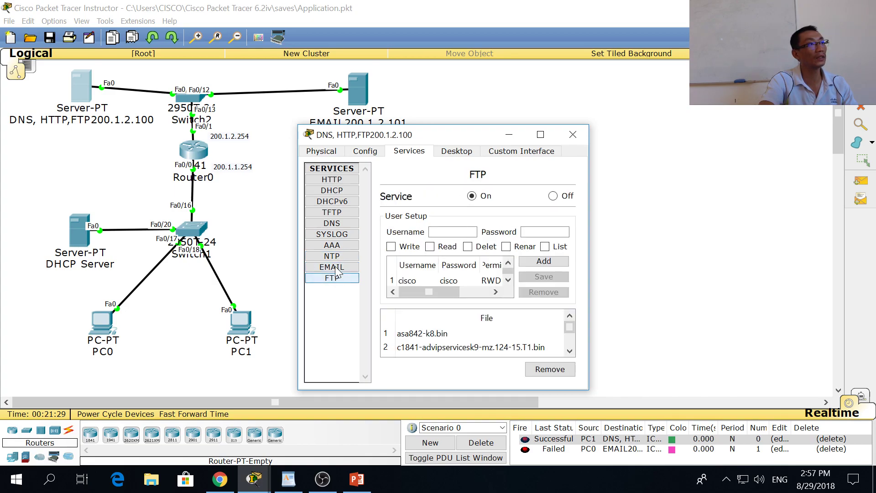
- Step back through the services from NTP to DHCP, then bring PC1's Command Prompt forward
{"action": "left_click", "coordinate": [338, 256]}
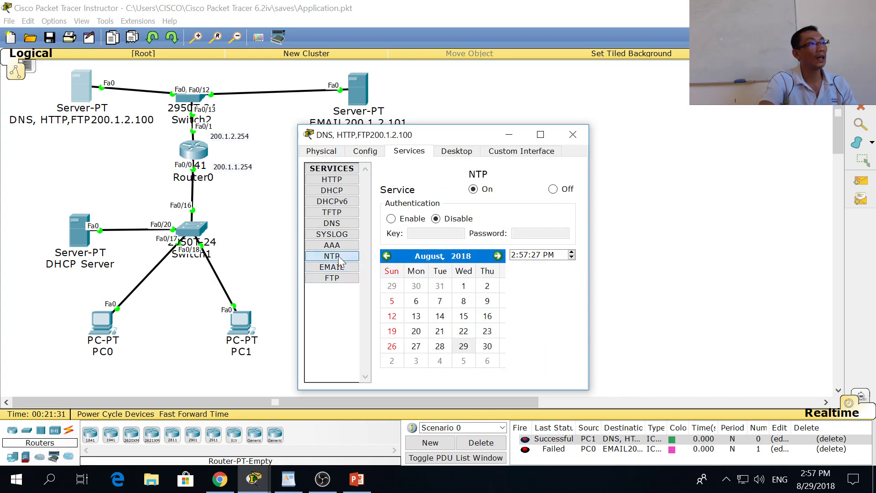
{"action": "left_click", "coordinate": [340, 245]}
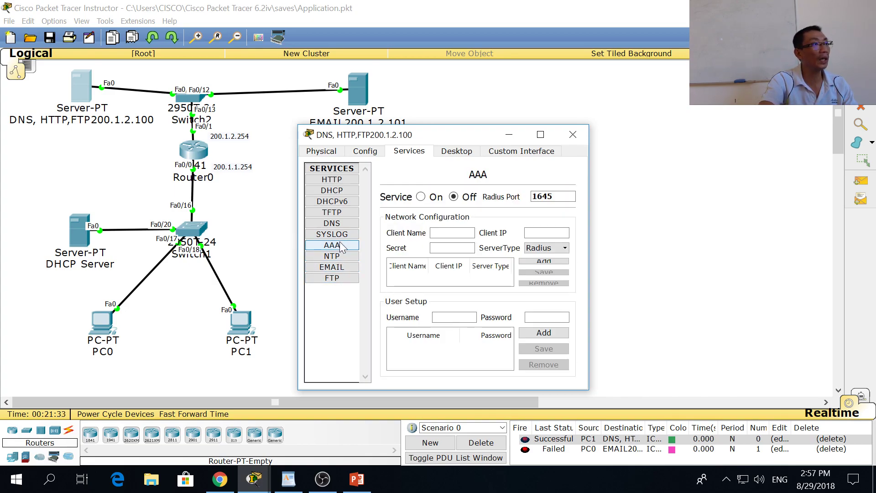
{"action": "left_click", "coordinate": [342, 234]}
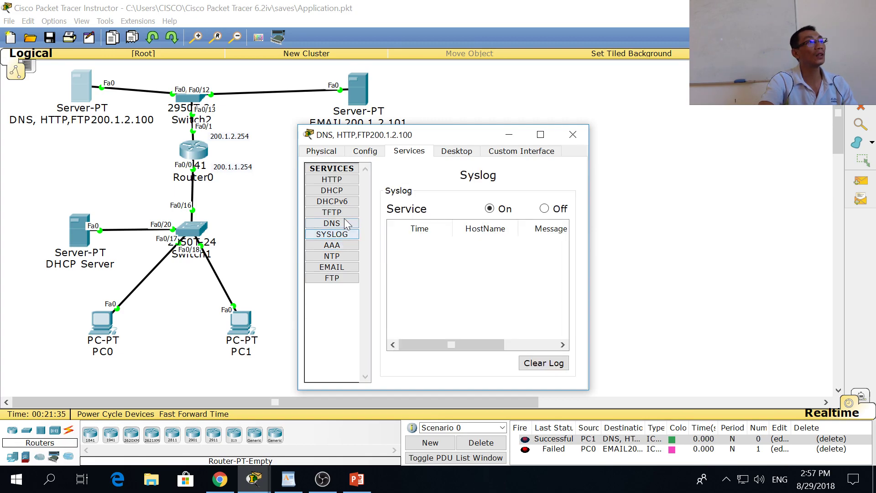
{"action": "left_click", "coordinate": [345, 223]}
{"action": "left_click", "coordinate": [345, 212]}
{"action": "left_click", "coordinate": [348, 201]}
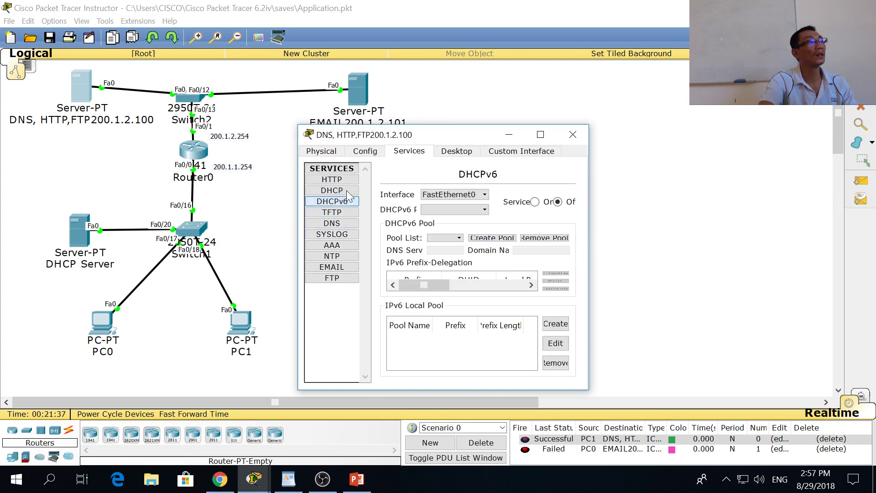
{"action": "left_click", "coordinate": [348, 191]}
{"action": "left_click", "coordinate": [340, 168]}
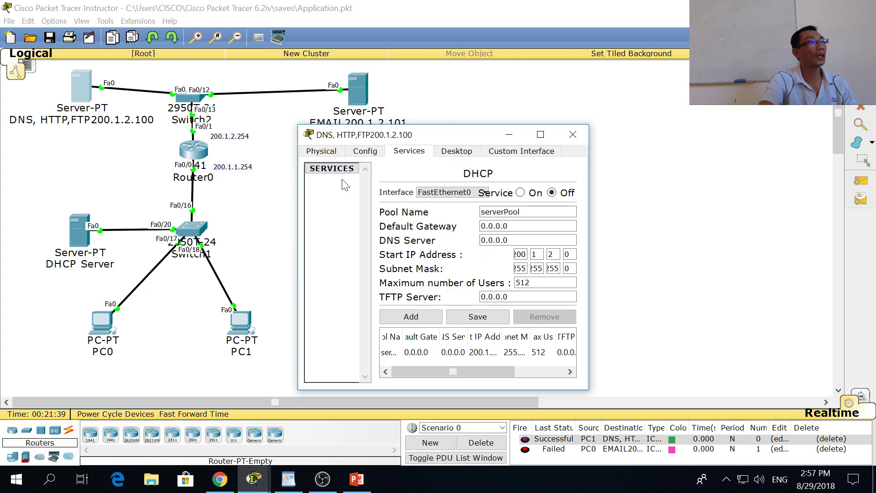
{"action": "left_click", "coordinate": [342, 169]}
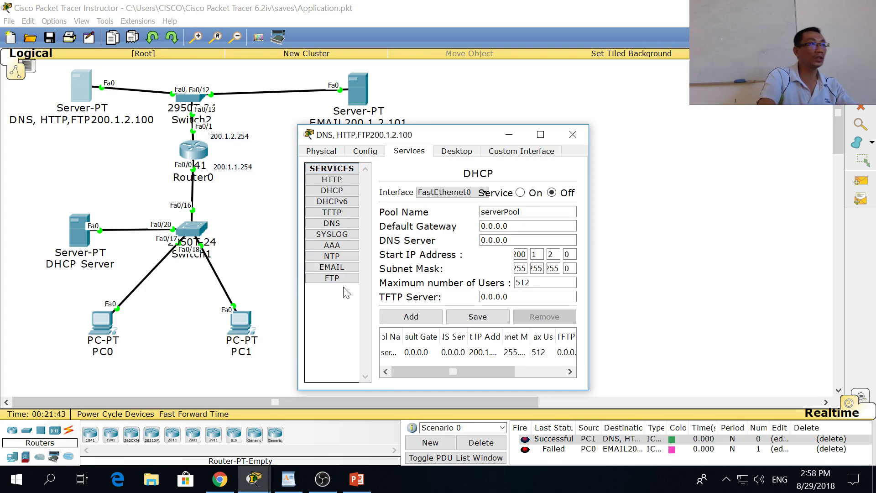
{"action": "key", "text": "alt+Tab"}
{"action": "key", "text": "alt+Tab"}
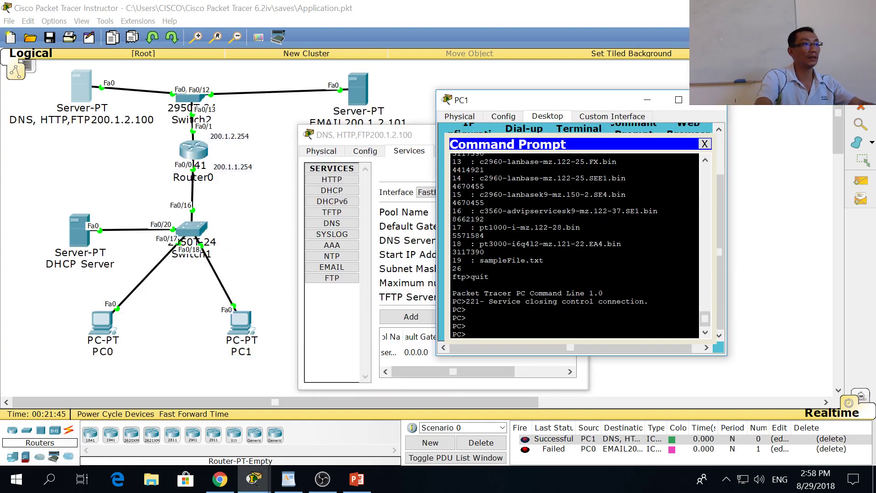
- Show PC1's supported command list and the telnet usage message
{"action": "type", "text": "?"}
{"action": "key", "text": "Return"}
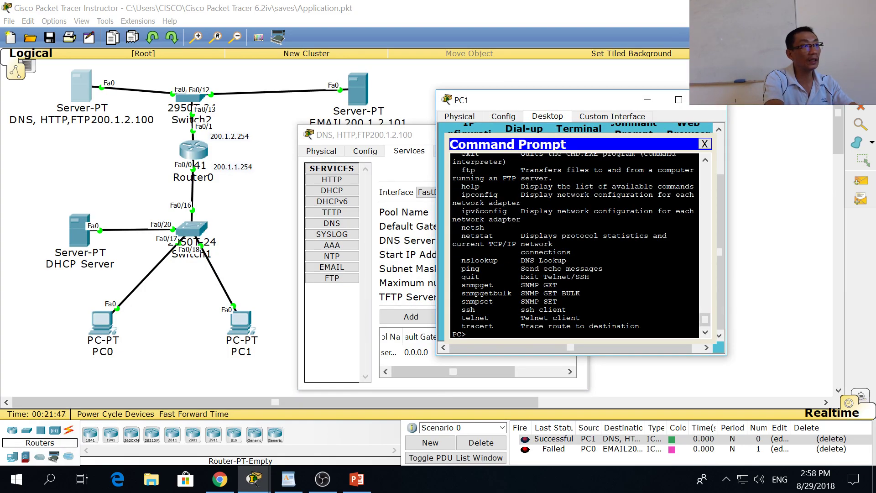
{"action": "scroll", "coordinate": [574, 245], "scroll_direction": "up", "scroll_amount": 4}
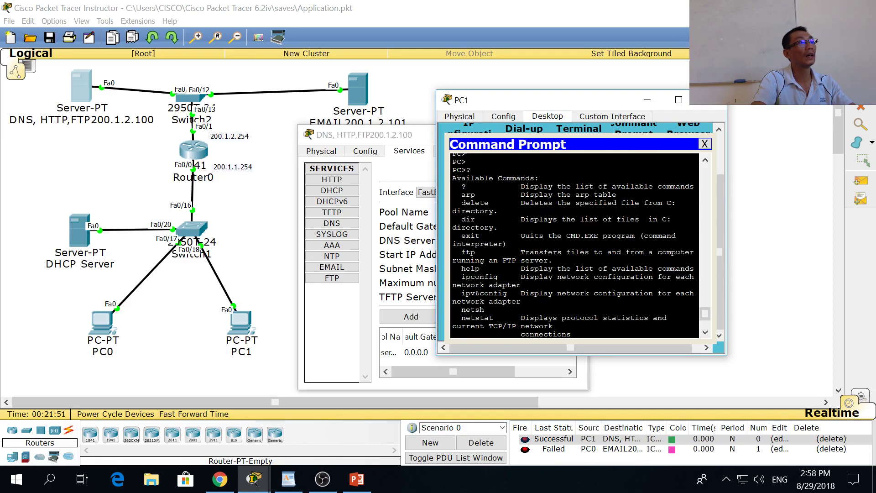
{"action": "scroll", "coordinate": [574, 245], "scroll_direction": "down", "scroll_amount": 4}
{"action": "type", "text": "tel"}
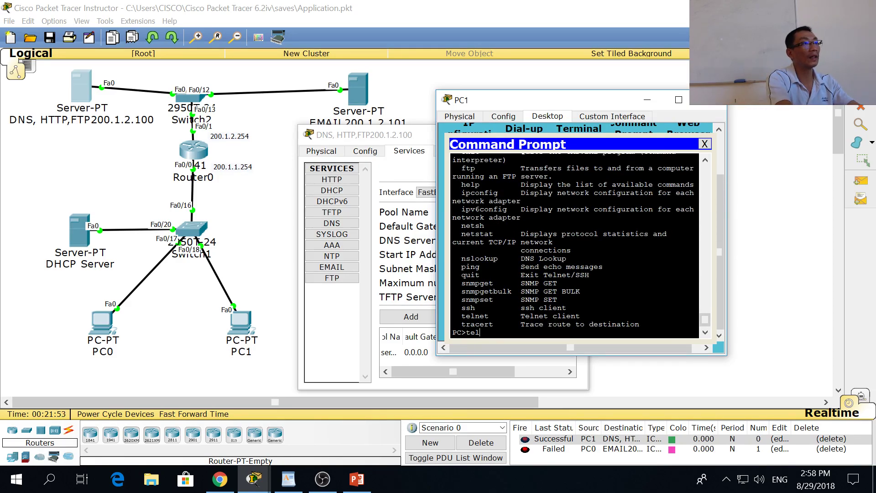
{"action": "type", "text": "net"}
{"action": "key", "text": "Return"}
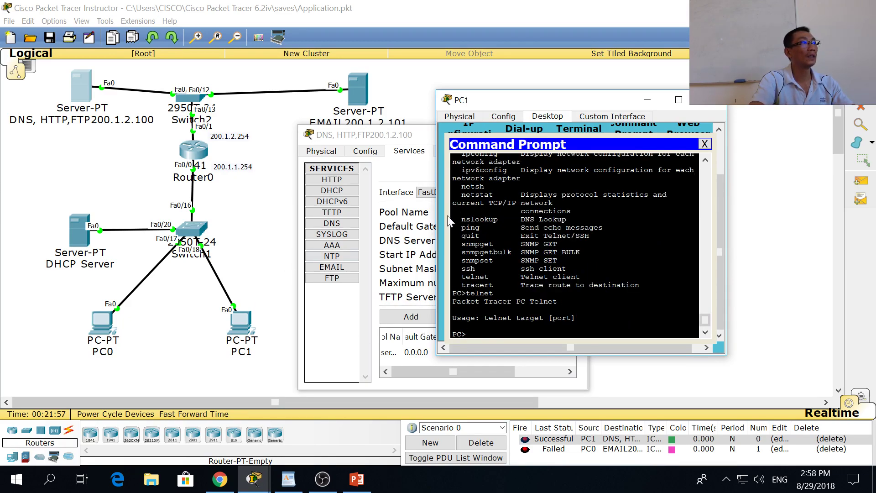
- Move PC1's window aside and close the server's settings window
{"action": "left_click_drag", "start_coordinate": [561, 100], "coordinate": [670, 99]}
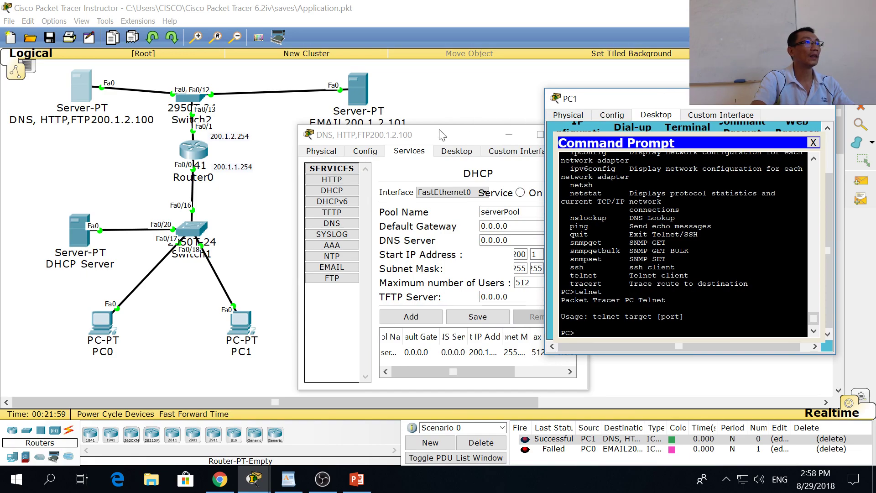
{"action": "left_click_drag", "start_coordinate": [439, 133], "coordinate": [457, 136]}
{"action": "left_click", "coordinate": [600, 136]}
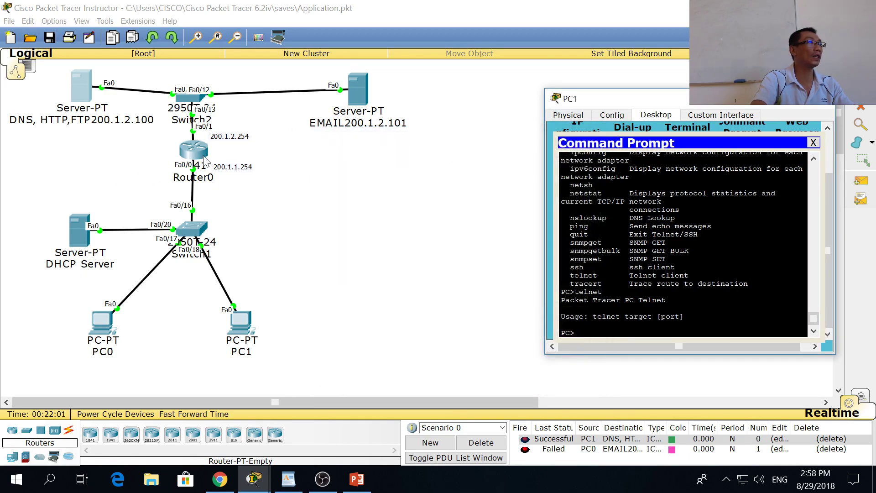
- Open Router0's CLI and enter privileged and global configuration mode
{"action": "left_click", "coordinate": [203, 158]}
{"action": "left_click", "coordinate": [400, 151]}
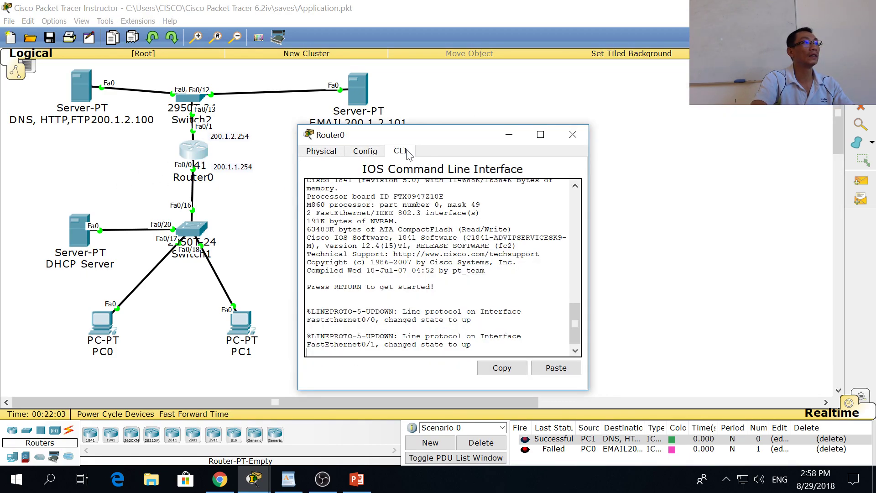
{"action": "key", "text": "Return"}
{"action": "key", "text": "Return"}
{"action": "type", "text": "en"}
{"action": "key", "text": "Return"}
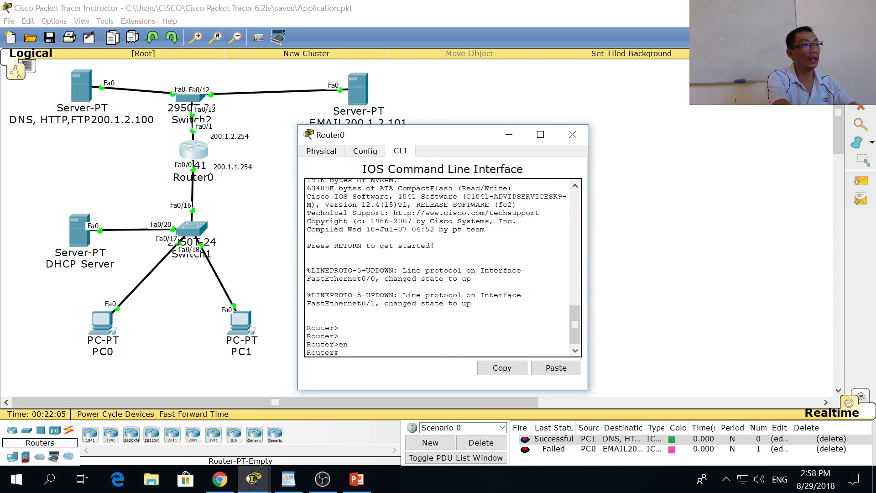
{"action": "type", "text": "cio"}
{"action": "type", "text": "onfi"}
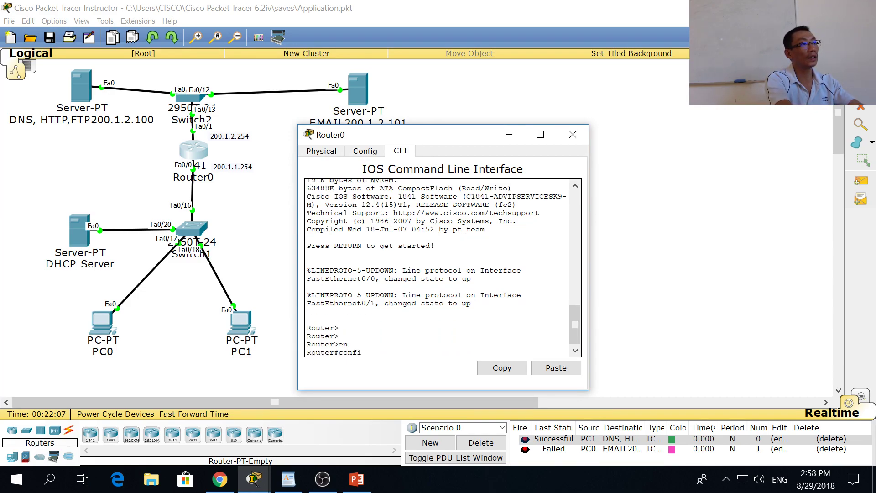
{"action": "type", "text": "g te"}
{"action": "key", "text": "Return"}
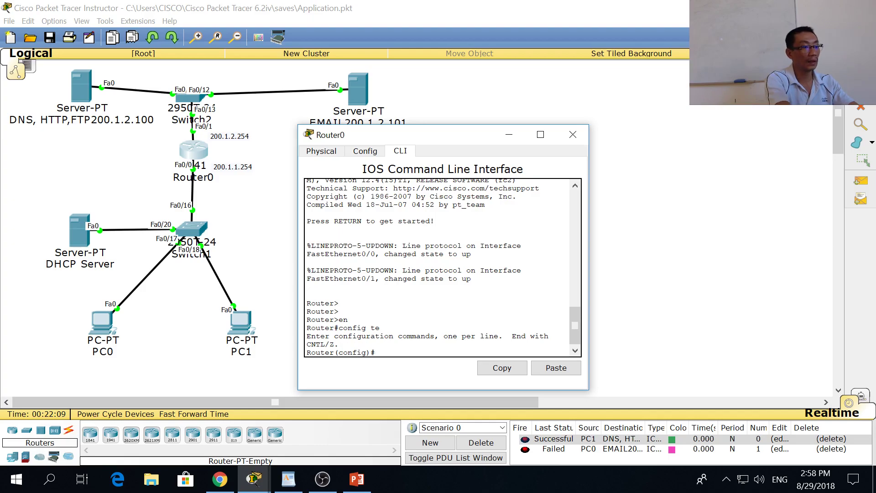
- Require login on vty lines 0–4 and set the vty line password
{"action": "type", "text": "line vty 0"}
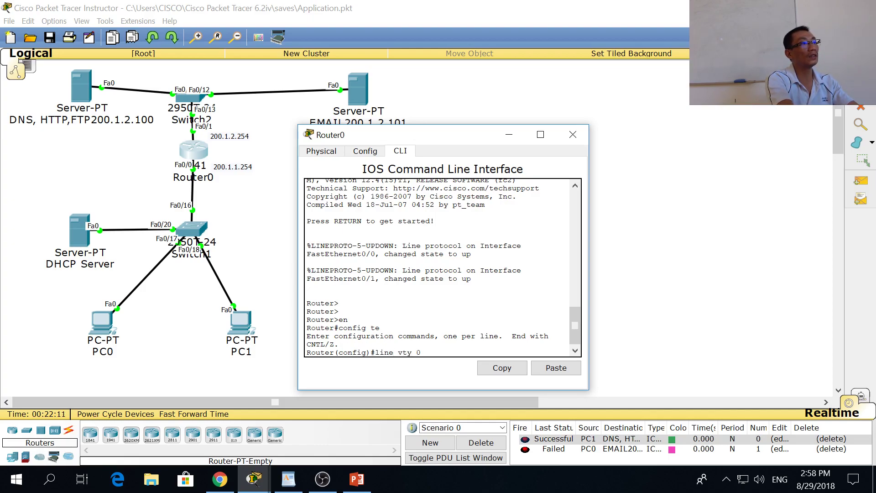
{"action": "type", "text": " 4"}
{"action": "key", "text": "Return"}
{"action": "type", "text": "login"}
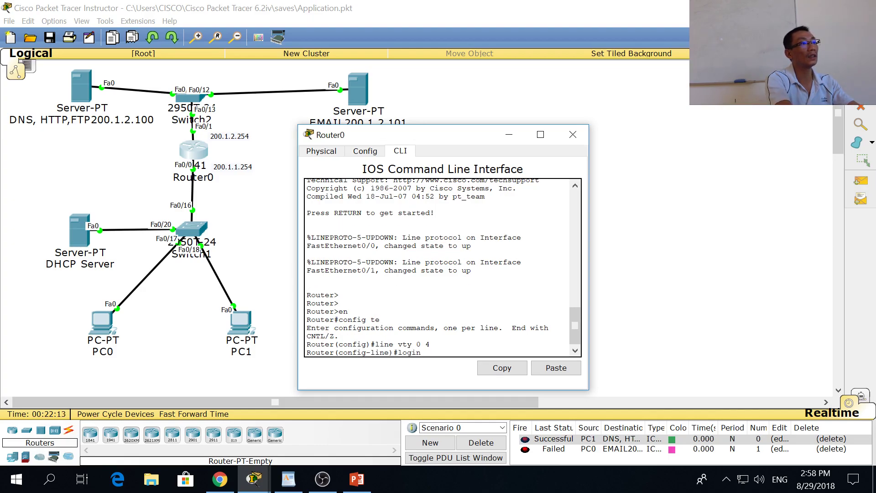
{"action": "key", "text": "Return"}
{"action": "type", "text": "pass cisco"}
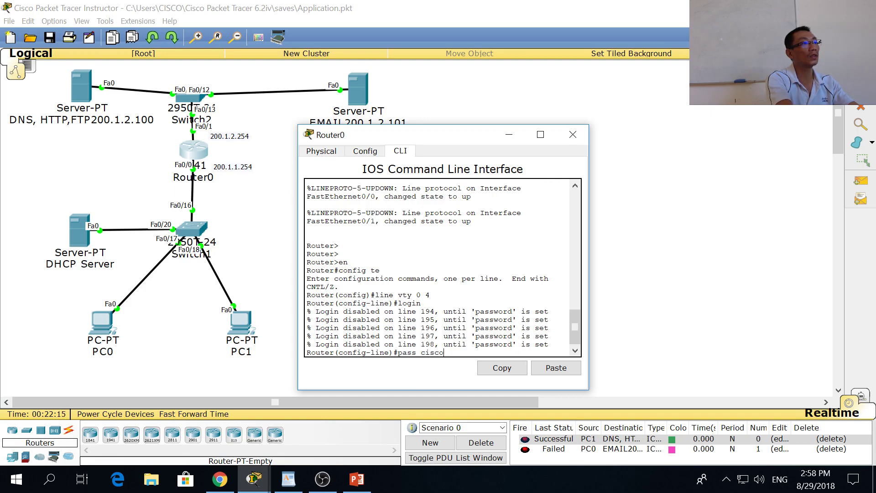
{"action": "key", "text": "Return"}
- Set the router's enable password and enable secret
{"action": "type", "text": "enable p"}
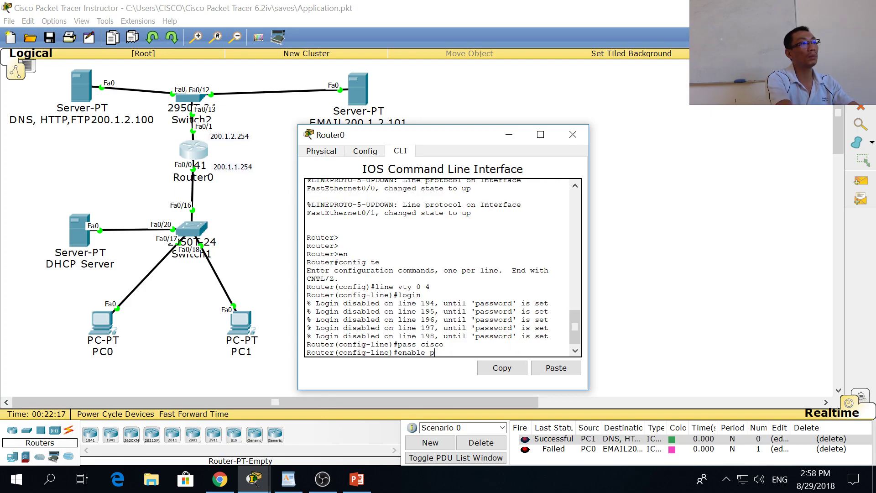
{"action": "type", "text": "ass cisco"}
{"action": "key", "text": "Return"}
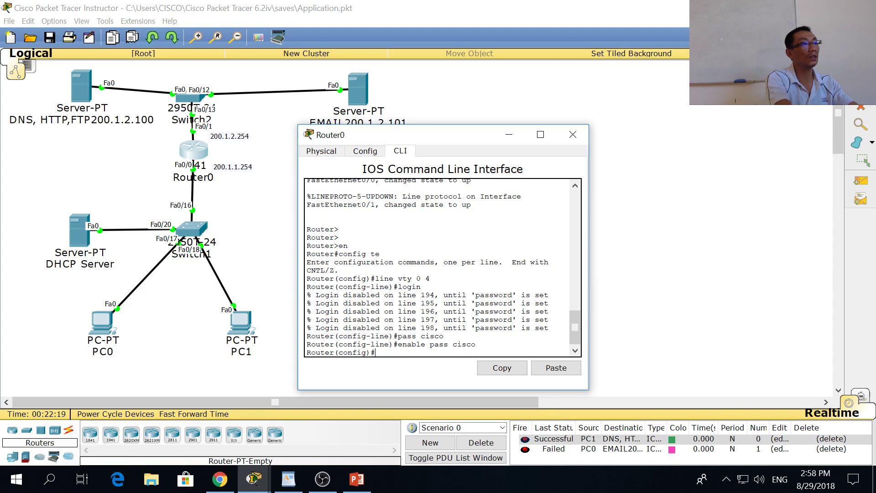
{"action": "type", "text": "enable se"}
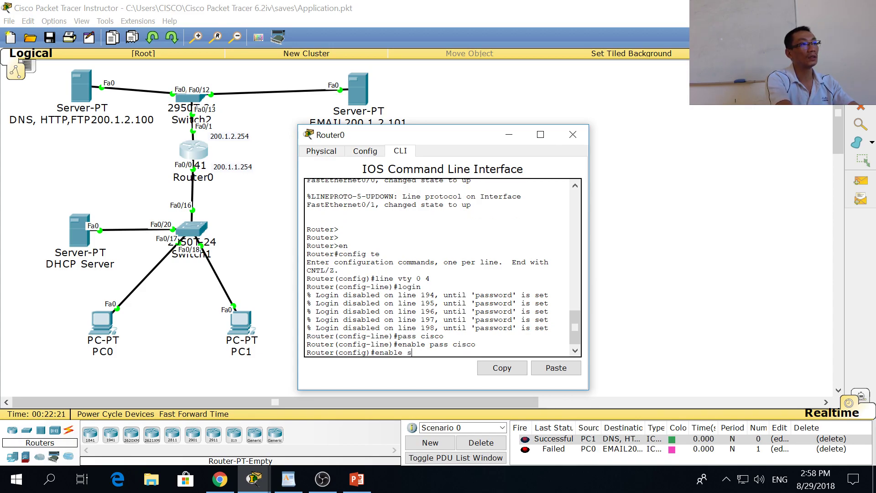
{"action": "key", "text": "Tab"}
{"action": "type", "text": "class"}
{"action": "key", "text": "Return"}
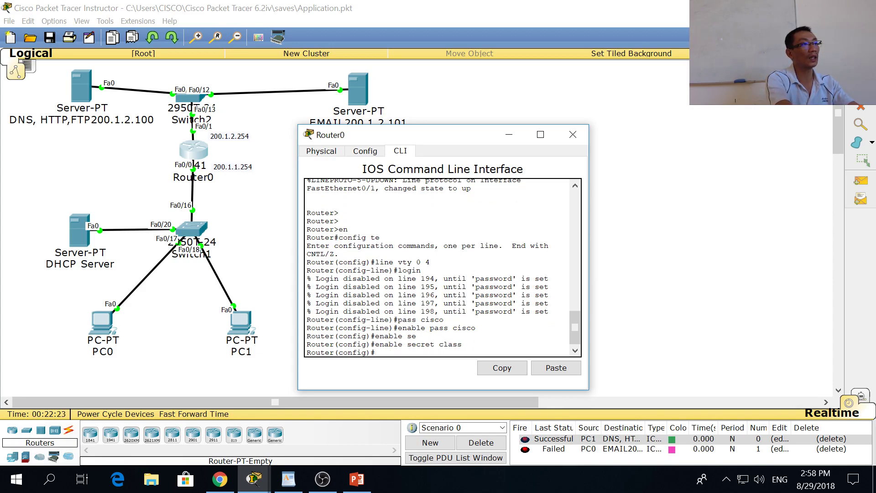
- Exit configuration mode, save the configuration with wr, and return to PC1's prompt
{"action": "type", "text": "end"}
{"action": "key", "text": "Return"}
{"action": "type", "text": "wr"}
{"action": "key", "text": "Return"}
{"action": "key", "text": "Return"}
{"action": "key", "text": "Return"}
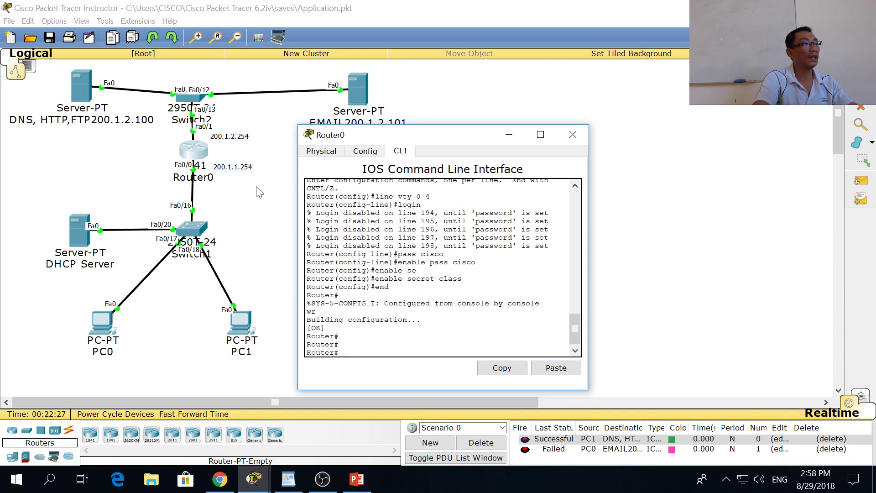
{"action": "key", "text": "alt+Tab"}
{"action": "key", "text": "Tab"}
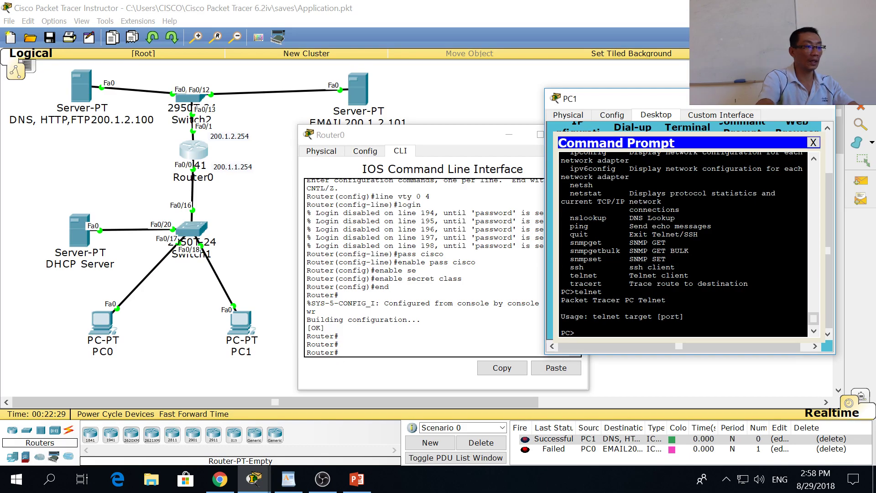
- Telnet from PC1 into Router0 at 200.1.1.254 and reach privileged mode with the vty password and secret
{"action": "type", "text": "telnet 1"}
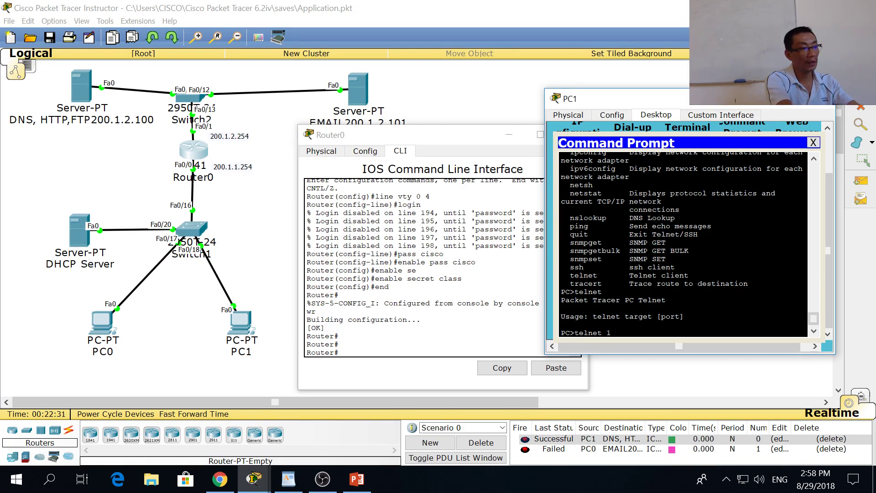
{"action": "type", "text": "00.1.1"}
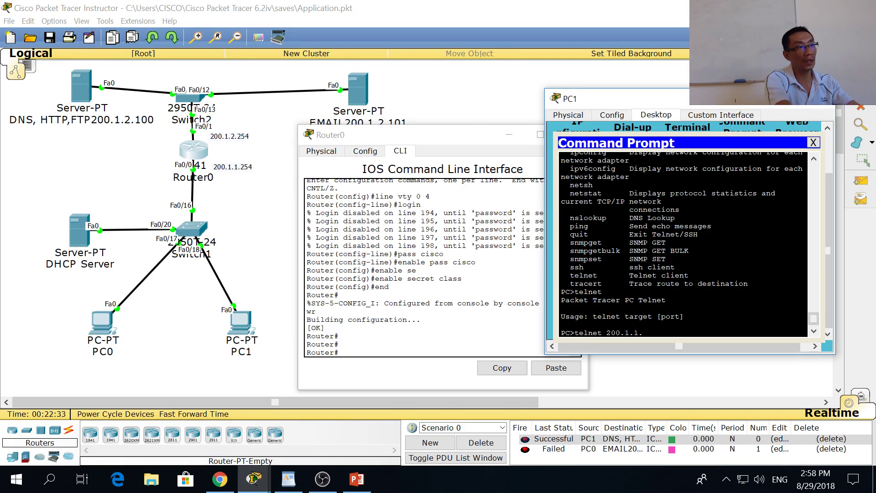
{"action": "type", "text": ".254"}
{"action": "key", "text": "Return"}
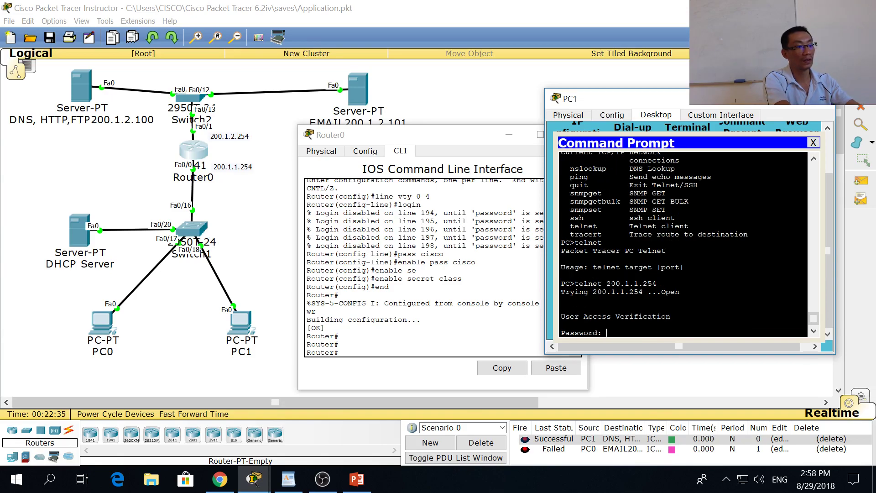
{"action": "type", "text": "cisco"}
{"action": "key", "text": "Return"}
{"action": "type", "text": "en"}
{"action": "key", "text": "Return"}
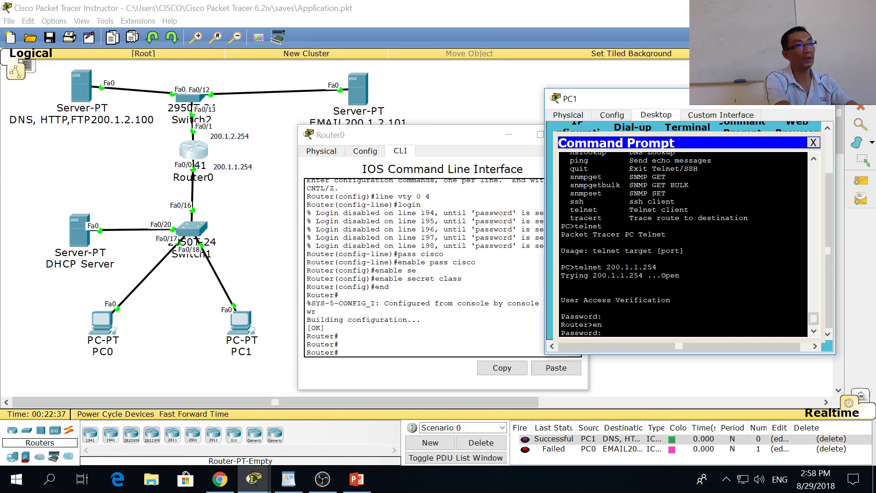
{"action": "type", "text": "class"}
{"action": "key", "text": "Return"}
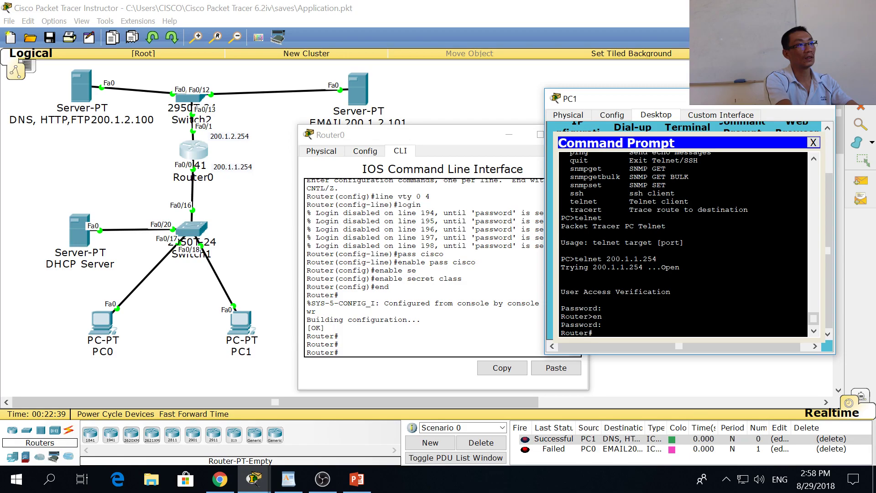
- Display Router0's running configuration with sh run and page through it
{"action": "key", "text": "Return"}
{"action": "key", "text": "Return"}
{"action": "key", "text": "Return"}
{"action": "key", "text": "Return"}
{"action": "type", "text": "sh"}
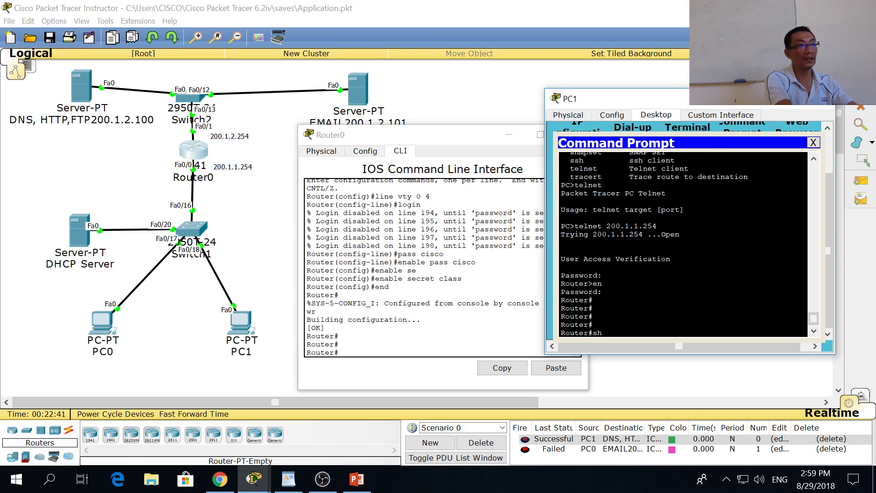
{"action": "key", "text": "Return"}
{"action": "type", "text": "sh run"}
{"action": "key", "text": "Return"}
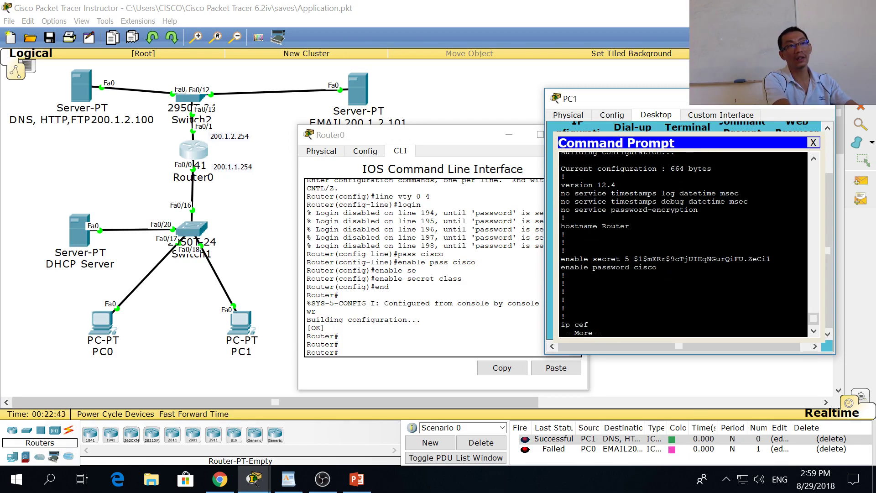
{"action": "key", "text": "space"}
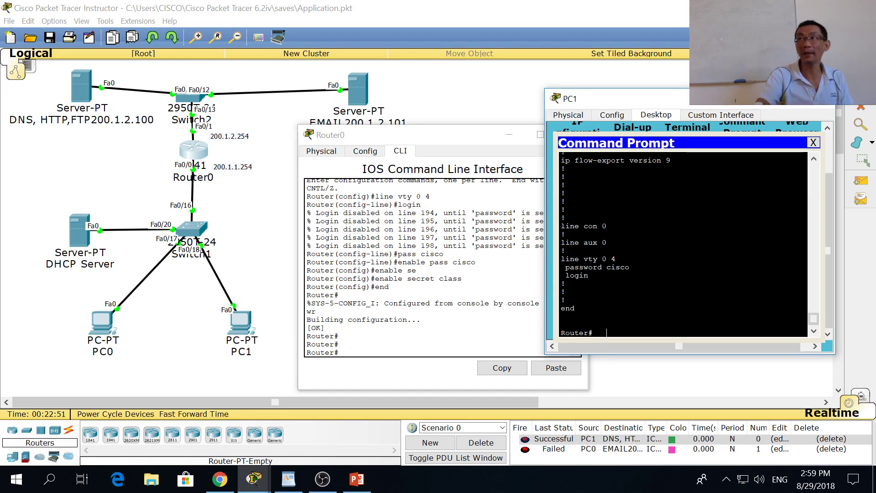
- Close PC1's Command Prompt and Router0's console, then open the DNS, HTTP, FTP server's HTTP page
{"action": "left_click", "coordinate": [813, 142]}
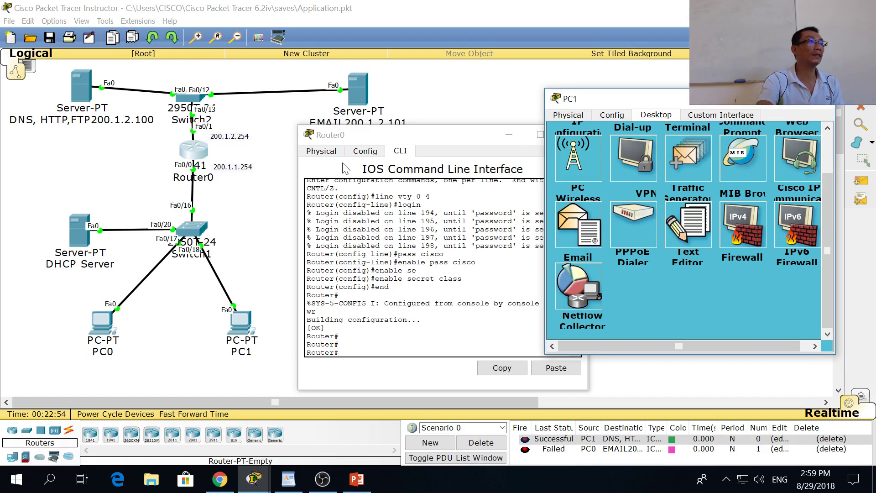
{"action": "left_click", "coordinate": [424, 136]}
{"action": "left_click", "coordinate": [571, 132]}
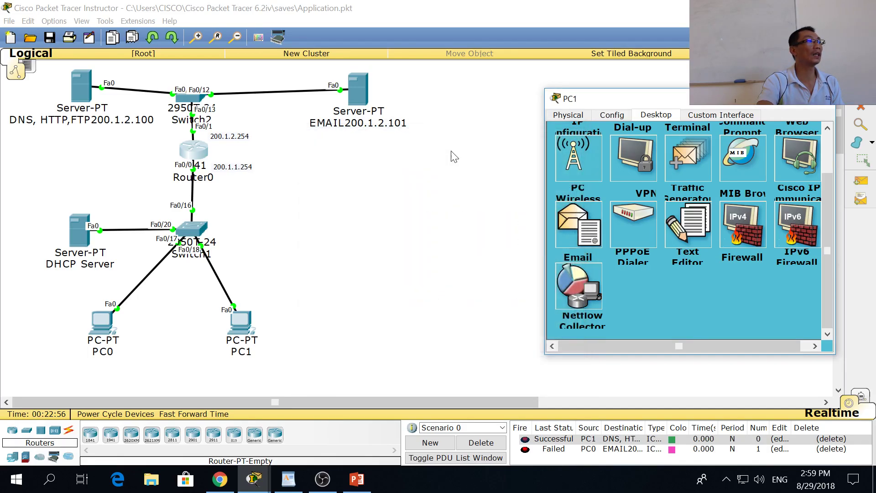
{"action": "left_click", "coordinate": [71, 83]}
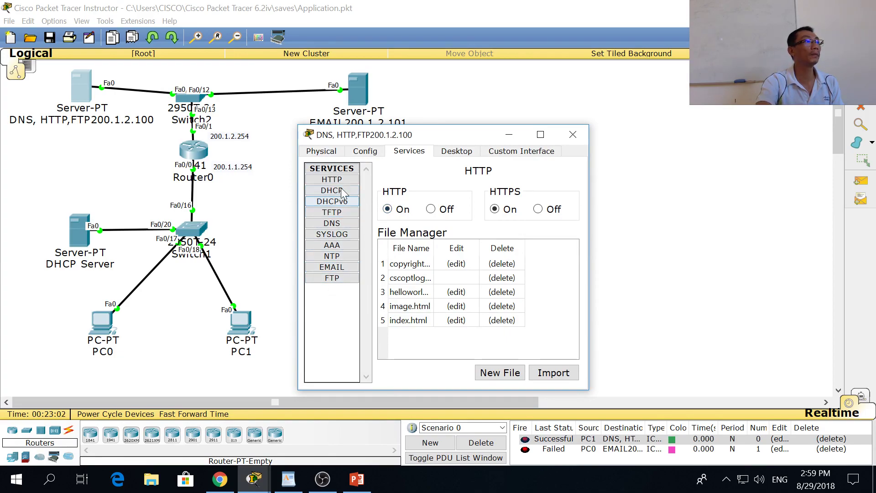
- Add 'Wednesday Group.' to index.html, save it, overwriting the old file, and close the server window
{"action": "left_click", "coordinate": [424, 324]}
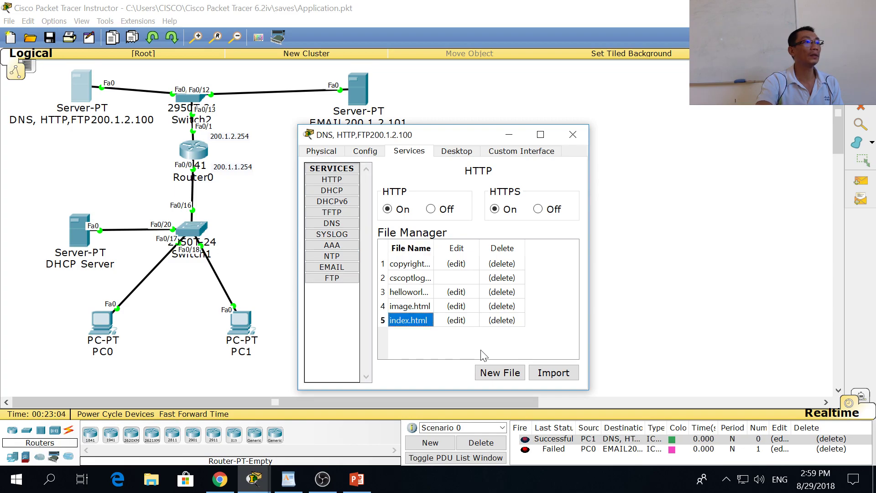
{"action": "left_click", "coordinate": [456, 319]}
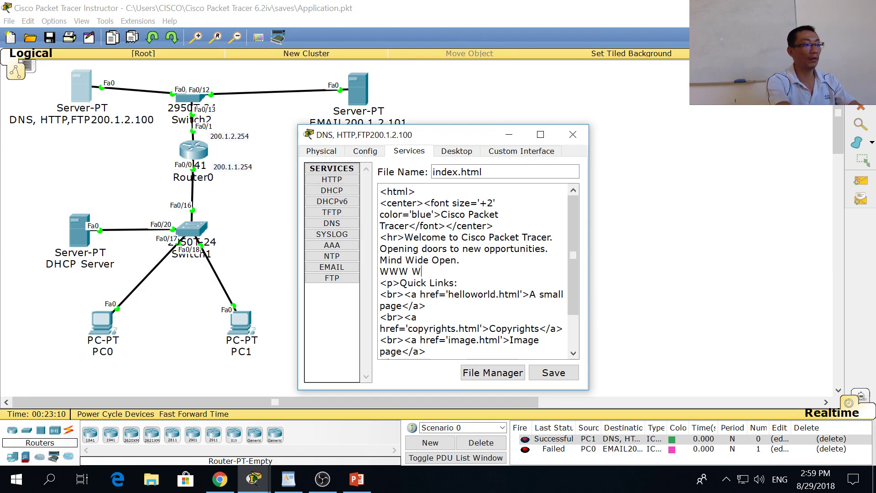
{"action": "type", "text": "Wednesday"}
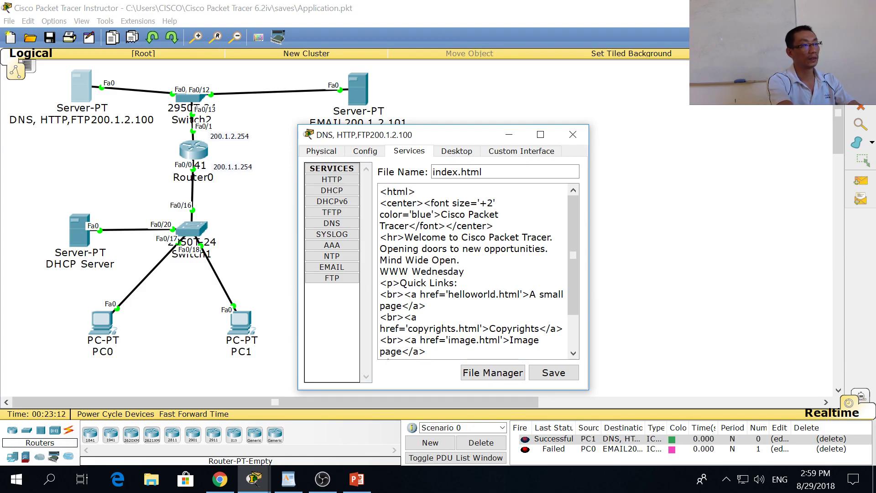
{"action": "type", "text": " Group."}
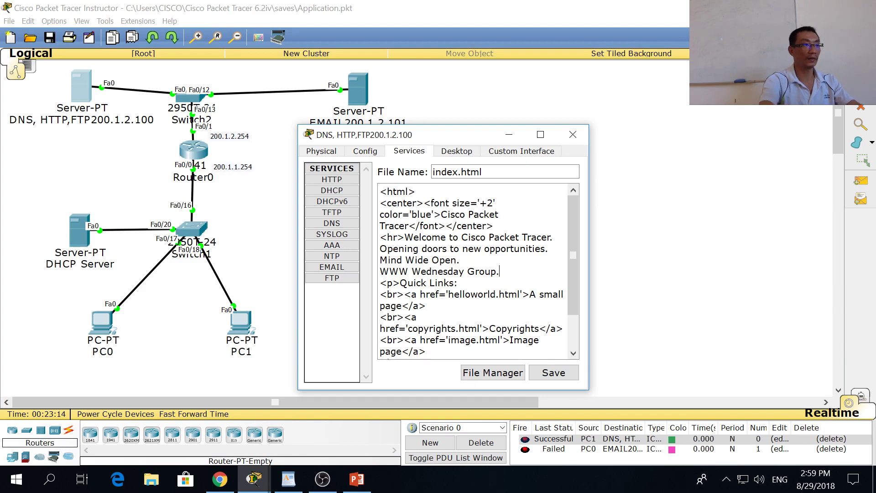
{"action": "left_click", "coordinate": [554, 372]}
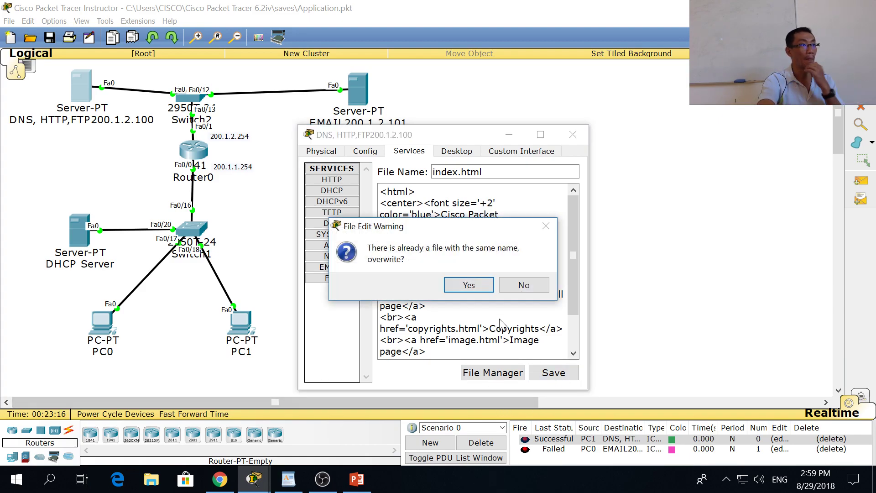
{"action": "left_click", "coordinate": [469, 285]}
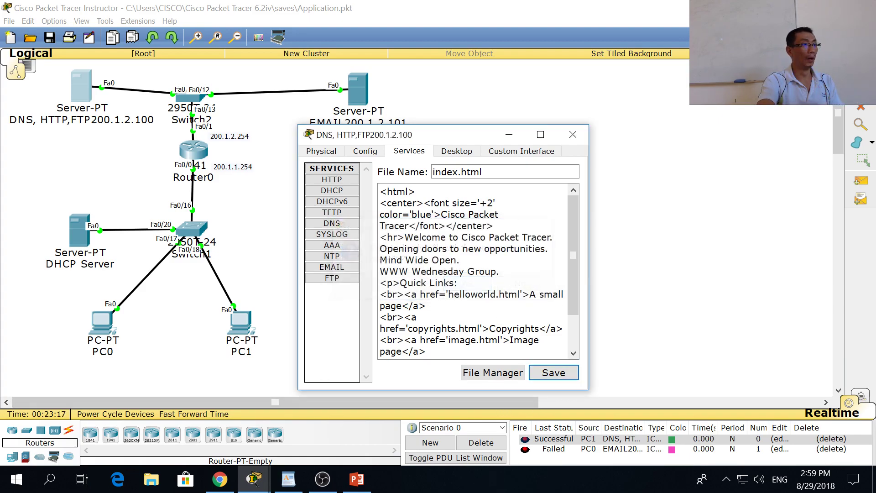
{"action": "left_click", "coordinate": [573, 135]}
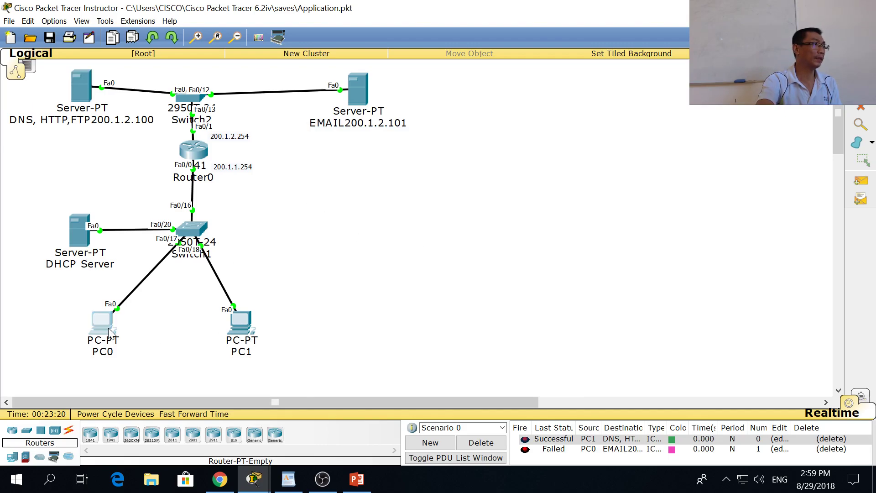
{"action": "left_click", "coordinate": [110, 331]}
- Load 200.1.2.100 in PC0's web browser and view the server's welcome page
{"action": "left_click", "coordinate": [561, 181]}
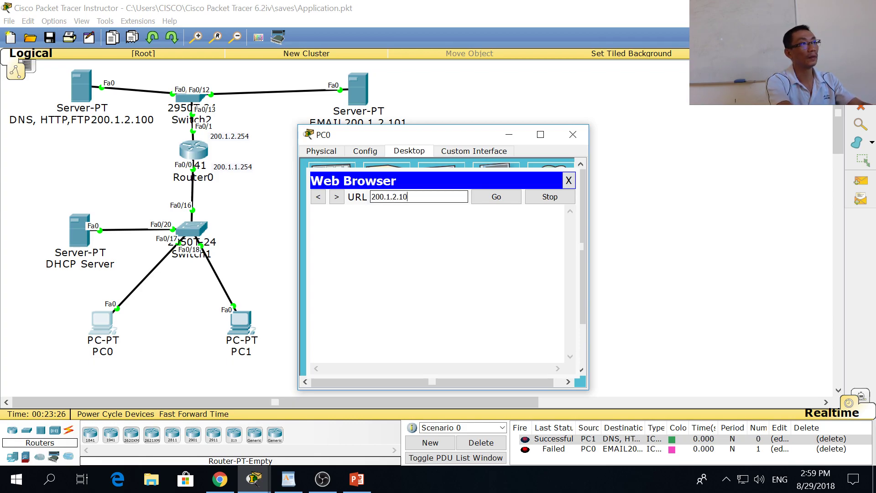
{"action": "type", "text": "200.1.2.100"}
{"action": "left_click", "coordinate": [495, 197]}
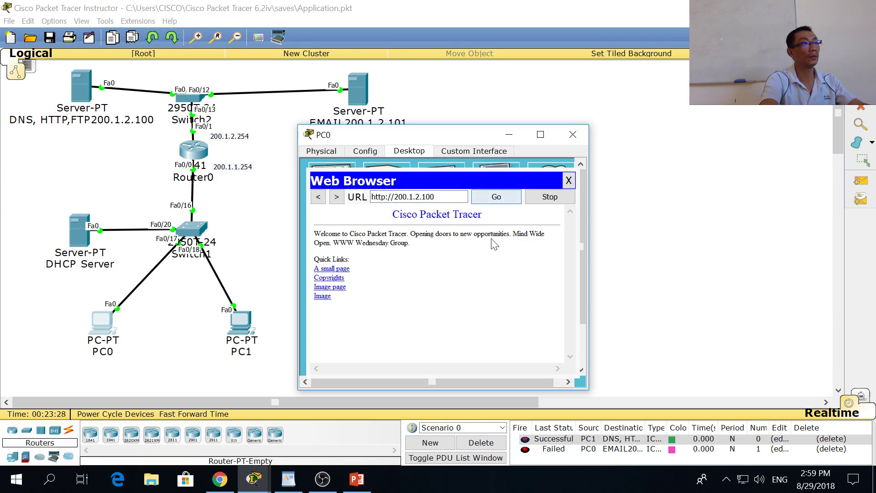
{"action": "left_click_drag", "start_coordinate": [366, 233], "coordinate": [330, 242]}
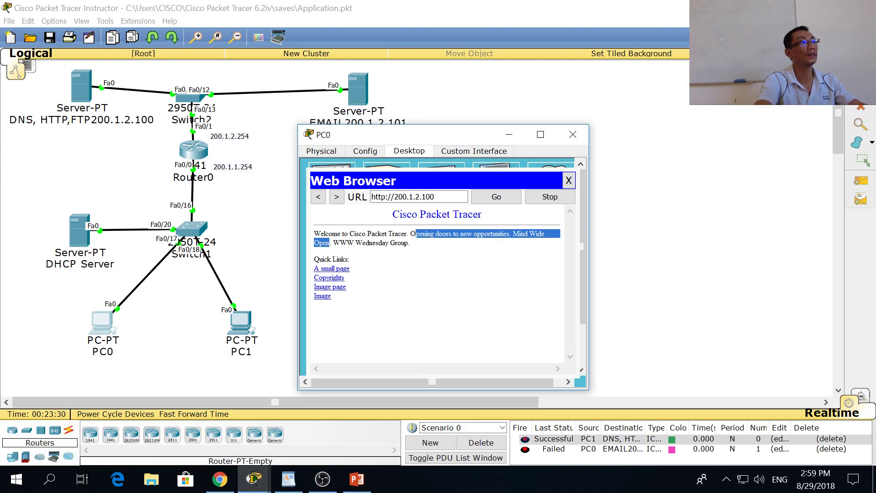
{"action": "left_click_drag", "start_coordinate": [405, 242], "coordinate": [325, 243]}
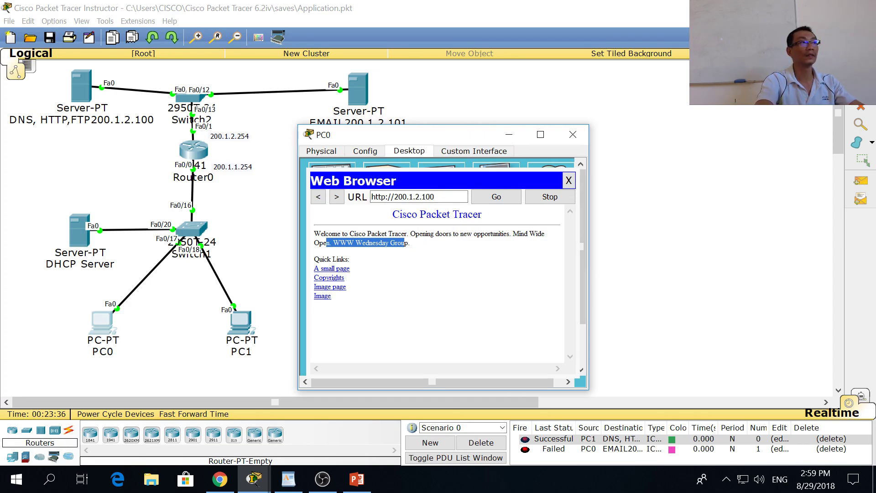
- Close PC0's browser and window, then open the DNS, HTTP, FTP server's settings
{"action": "left_click", "coordinate": [568, 181]}
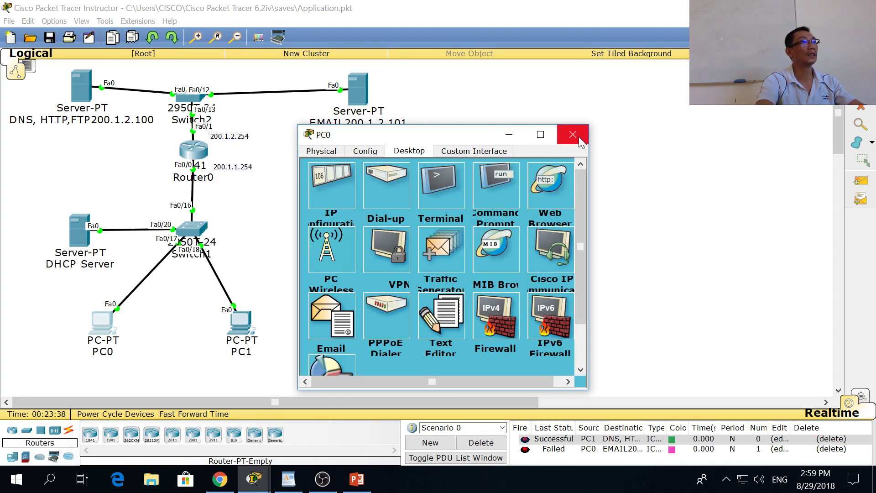
{"action": "left_click", "coordinate": [579, 136]}
{"action": "left_click", "coordinate": [79, 79]}
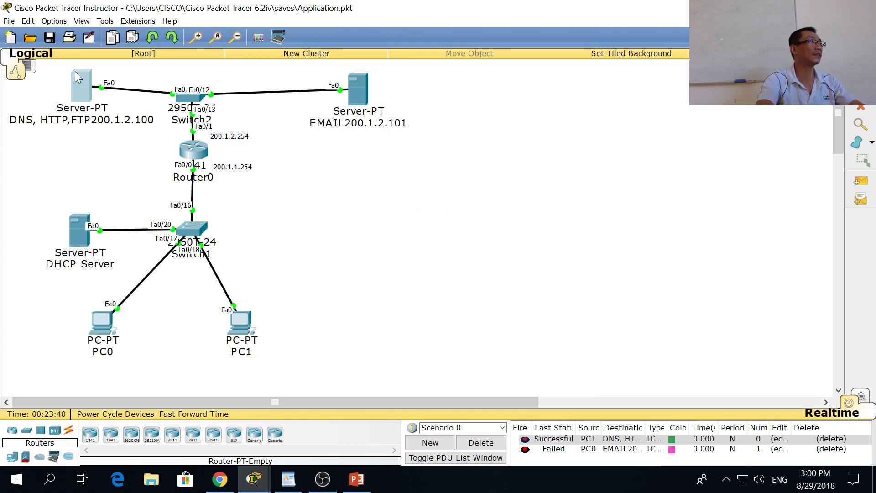
{"action": "left_click_drag", "start_coordinate": [467, 135], "coordinate": [571, 98]}
- Add a DNS A record named www pointing to 200.1.2.100
{"action": "left_click", "coordinate": [446, 186]}
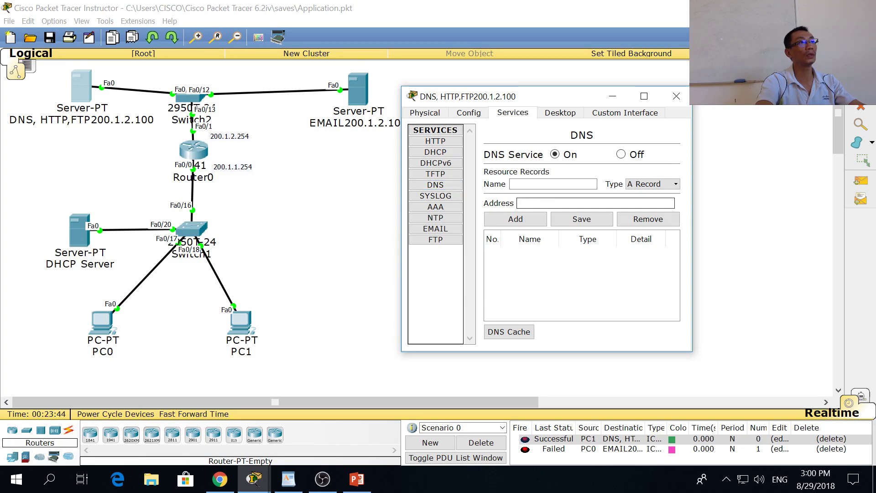
{"action": "left_click", "coordinate": [510, 184]}
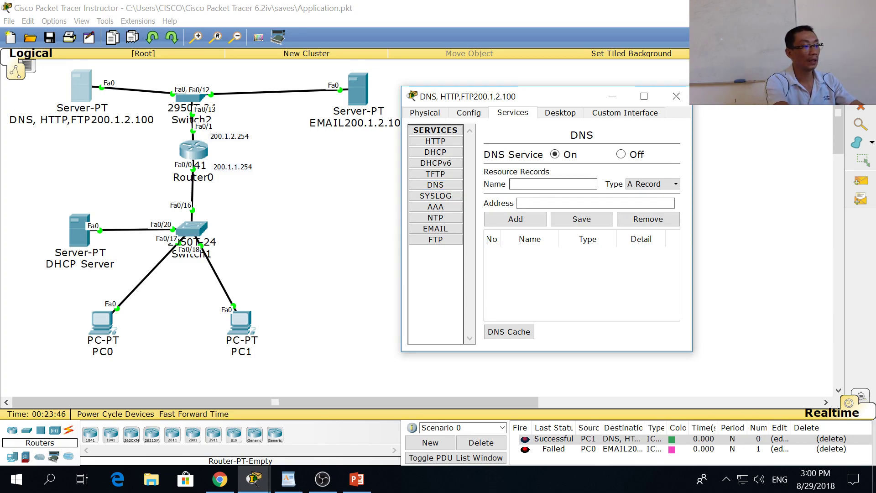
{"action": "type", "text": "www"}
{"action": "key", "text": "Tab"}
{"action": "key", "text": "Tab"}
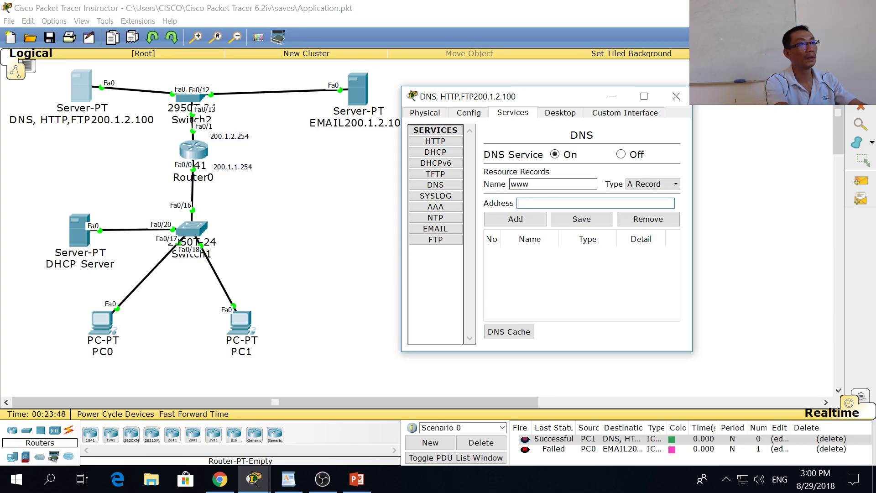
{"action": "type", "text": "200."}
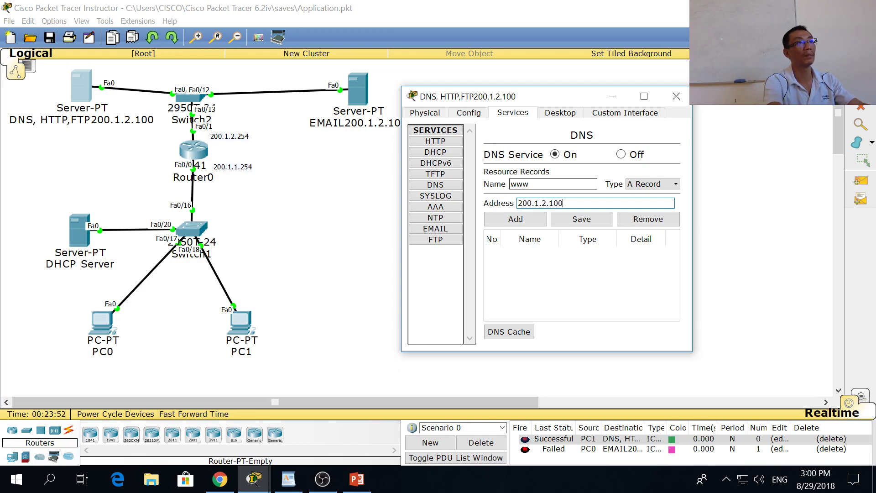
{"action": "type", "text": "1.2.100"}
{"action": "left_click", "coordinate": [515, 219]}
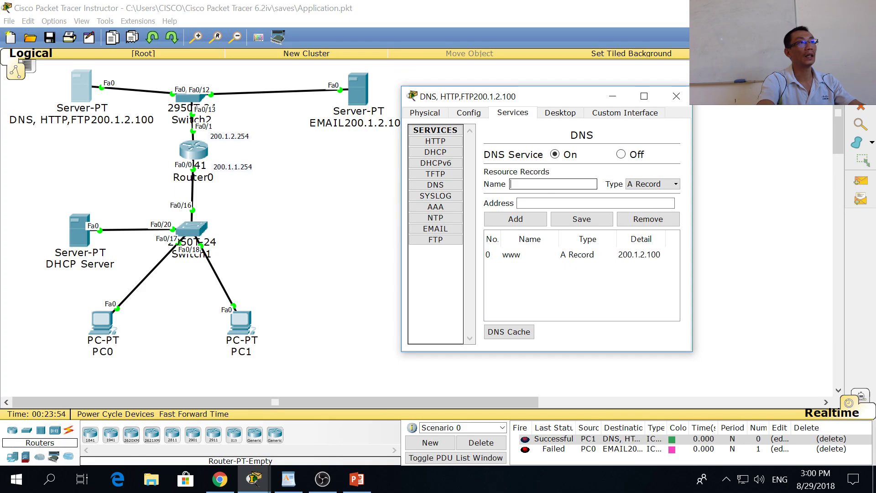
- Add the ftp A record to the DNS list as well, then close the server window
{"action": "type", "text": "ftp"}
{"action": "key", "text": "Tab"}
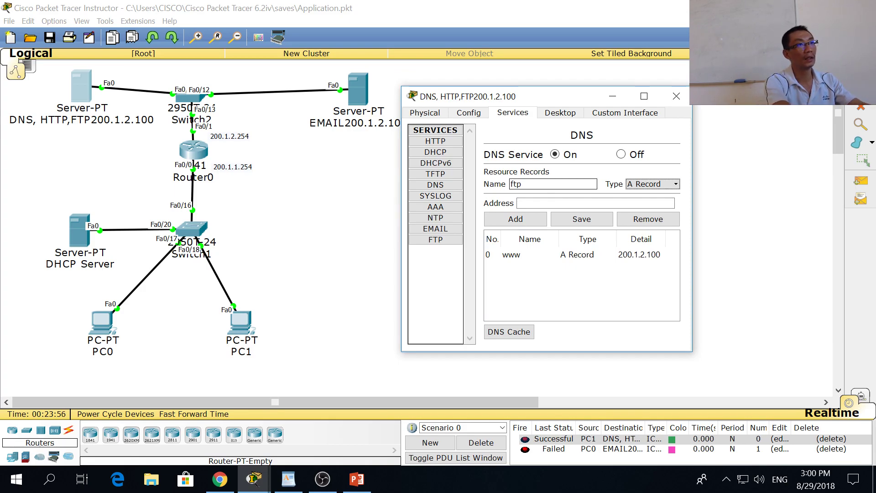
{"action": "key", "text": "Tab"}
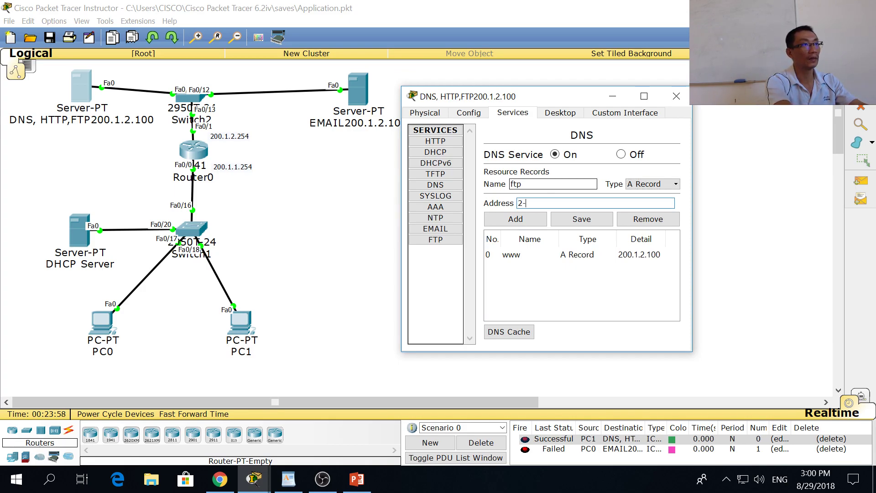
{"action": "type", "text": "200.1."}
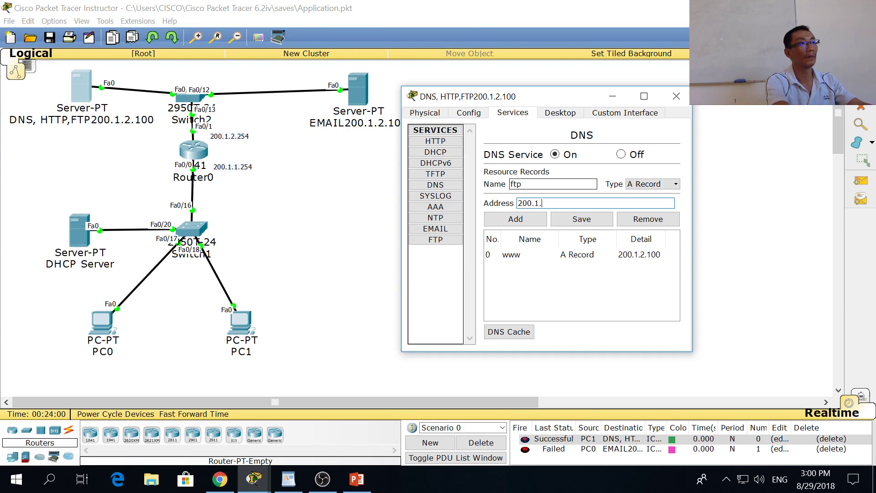
{"action": "type", "text": "2.200"}
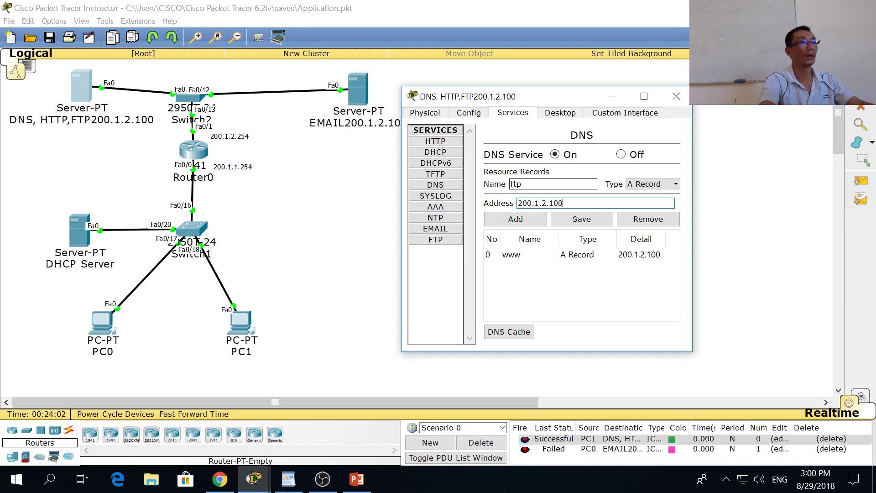
{"action": "left_click", "coordinate": [529, 219]}
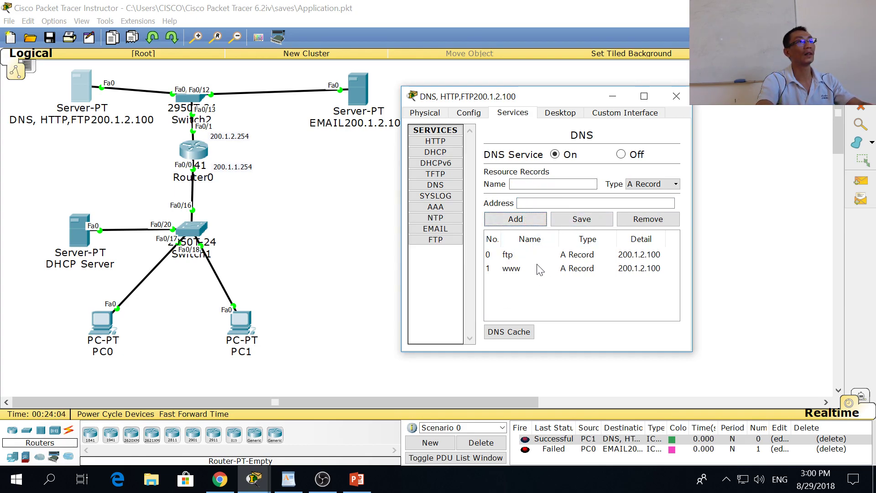
{"action": "left_click", "coordinate": [677, 96]}
- Open PC1's command prompt and exit the leftover router session
{"action": "left_click", "coordinate": [244, 329]}
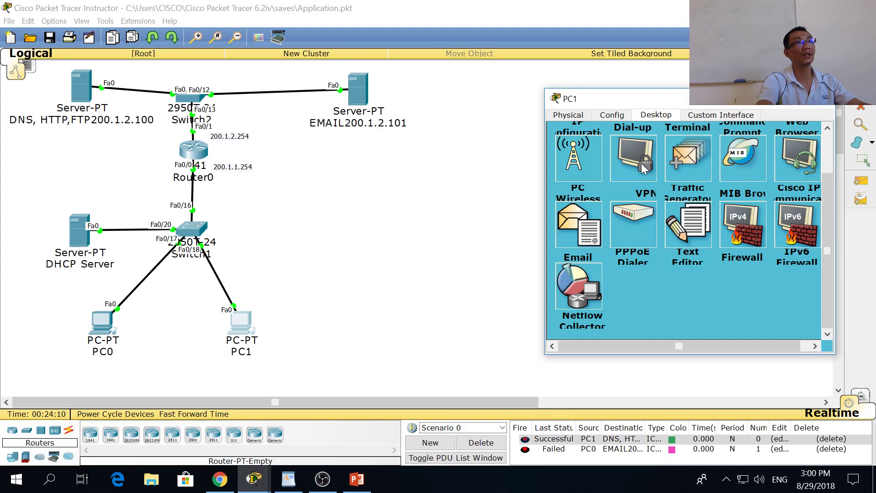
{"action": "scroll", "coordinate": [645, 169], "scroll_direction": "up", "scroll_amount": 2}
{"action": "left_click", "coordinate": [749, 157]}
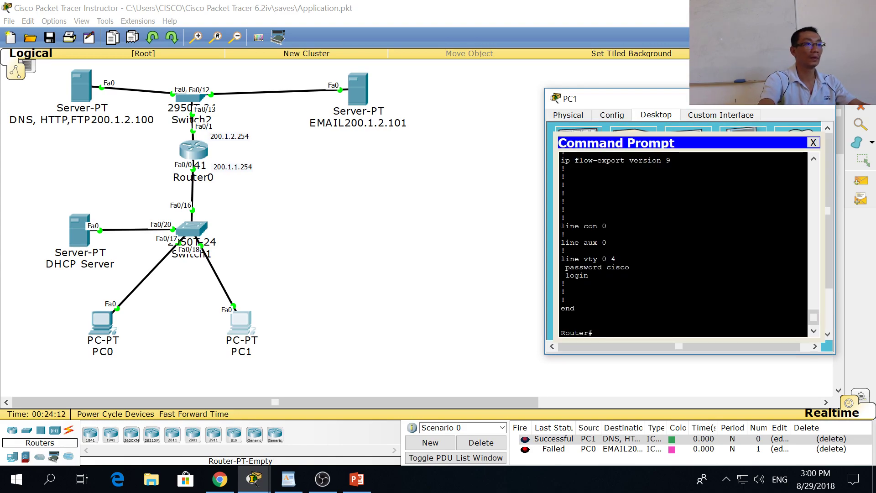
{"action": "key", "text": "Return"}
{"action": "key", "text": "Return"}
{"action": "key", "text": "Return"}
{"action": "type", "text": "exit"}
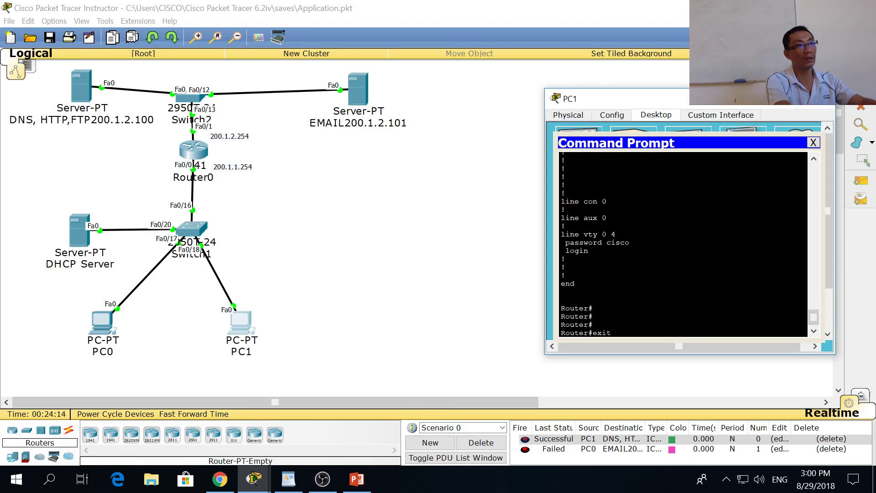
{"action": "key", "text": "Return"}
{"action": "key", "text": "Return"}
{"action": "key", "text": "Return"}
{"action": "key", "text": "Return"}
- Ping www from PC1, resolving to 200.1.2.100 with 4 of 4 replies
{"action": "type", "text": "pin"}
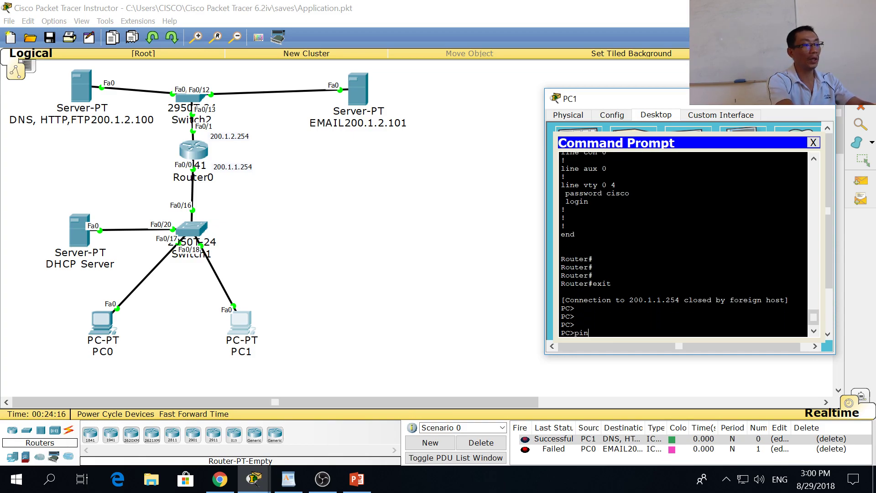
{"action": "type", "text": "g www"}
{"action": "key", "text": "Return"}
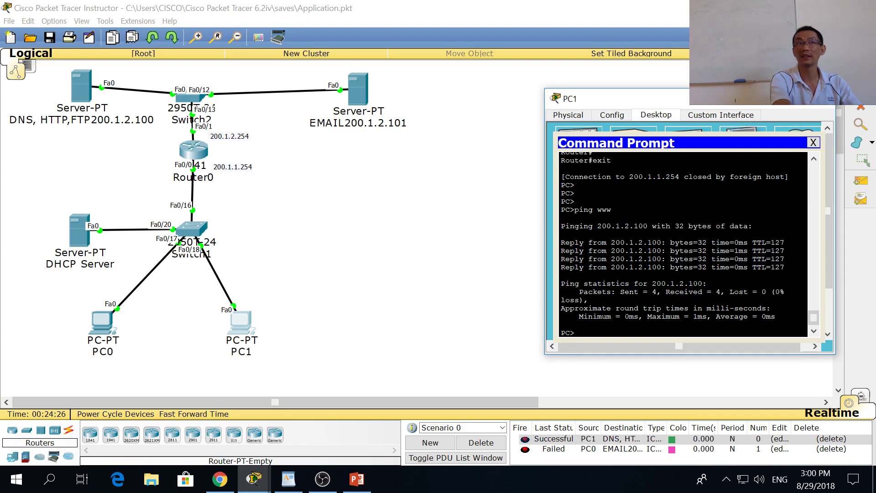
{"action": "left_click", "coordinate": [356, 479]}
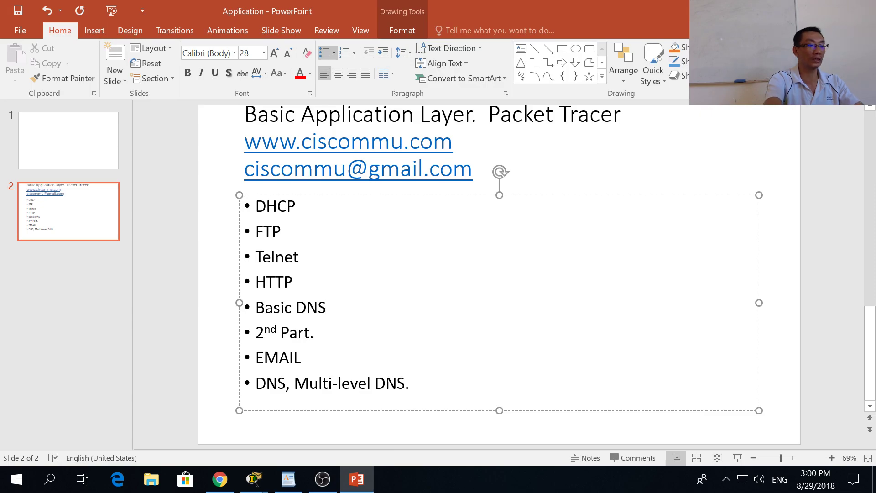
- Append '. 1 DNS server. Everything' to the slide 2 'Basic DNS' bullet, fixing a typo
{"action": "type", "text": ". 1"}
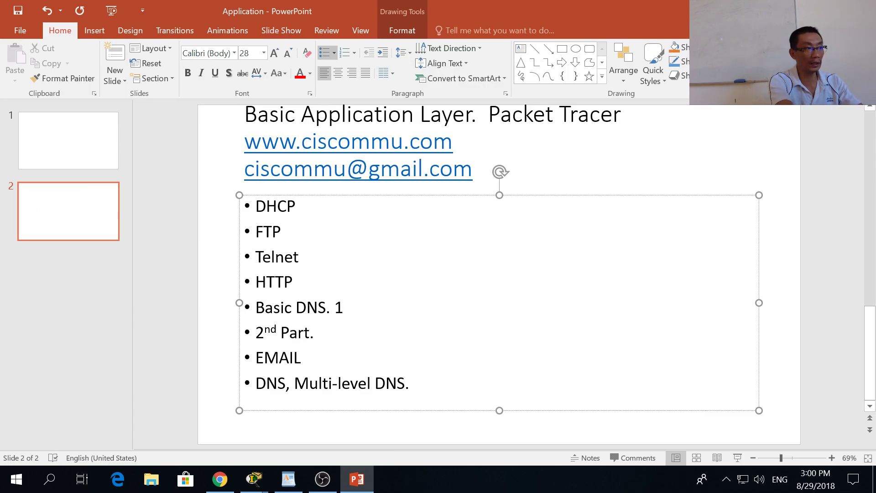
{"action": "type", "text": " DNS serv"}
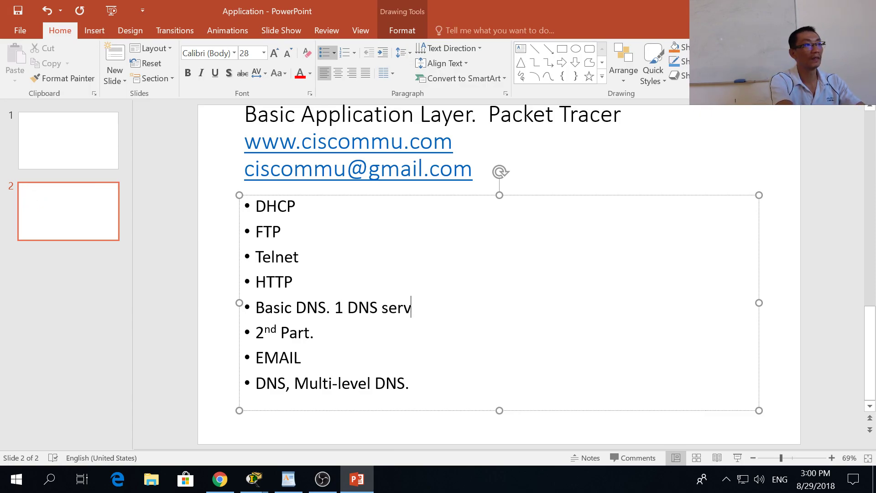
{"action": "type", "text": "er. everyt"}
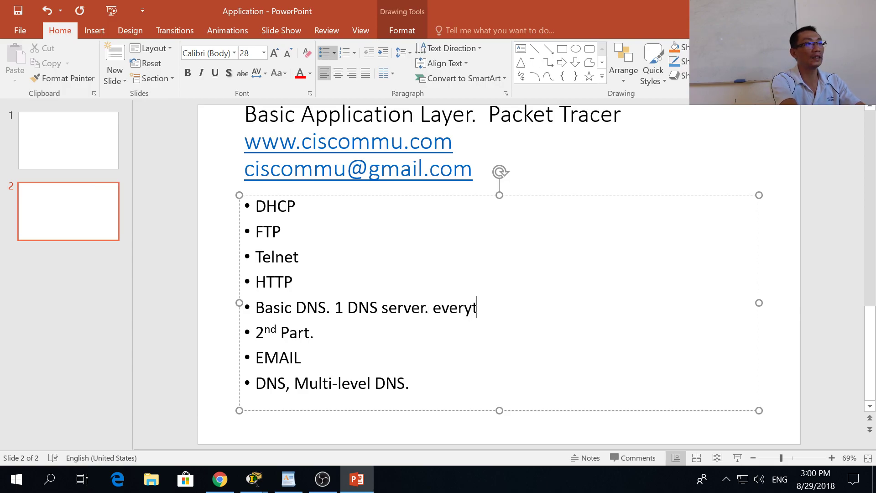
{"action": "type", "text": "hing os"}
{"action": "key", "text": "BackSpace"}
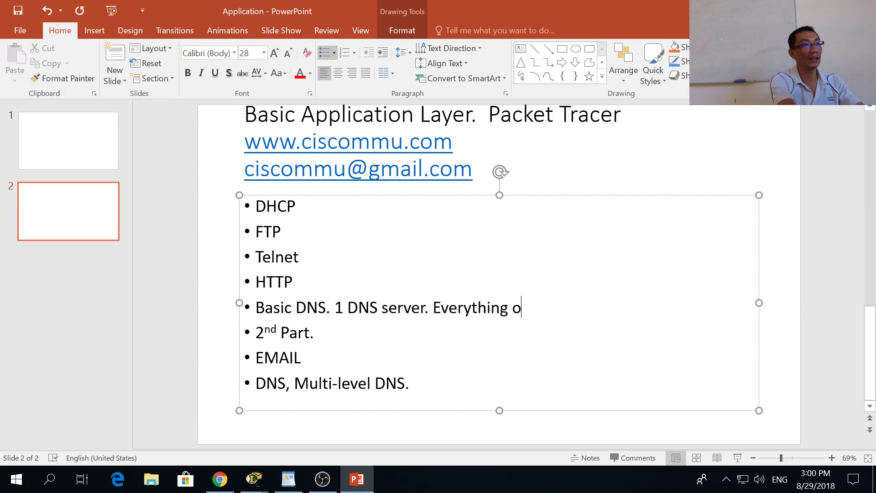